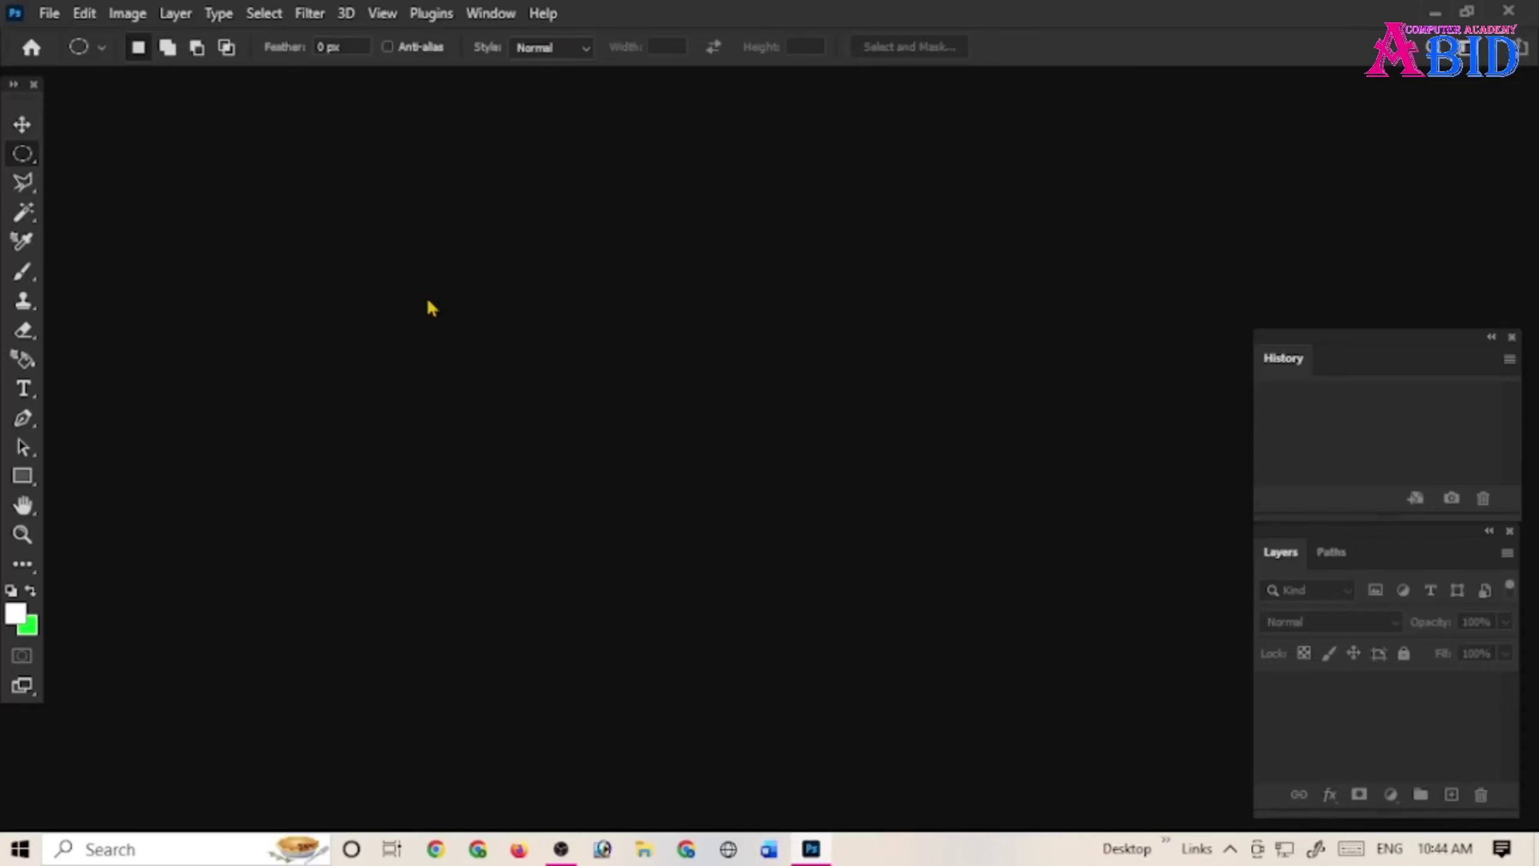
Create a new 960 x 1280 px white document at 72 ppi
right_click(24, 155)
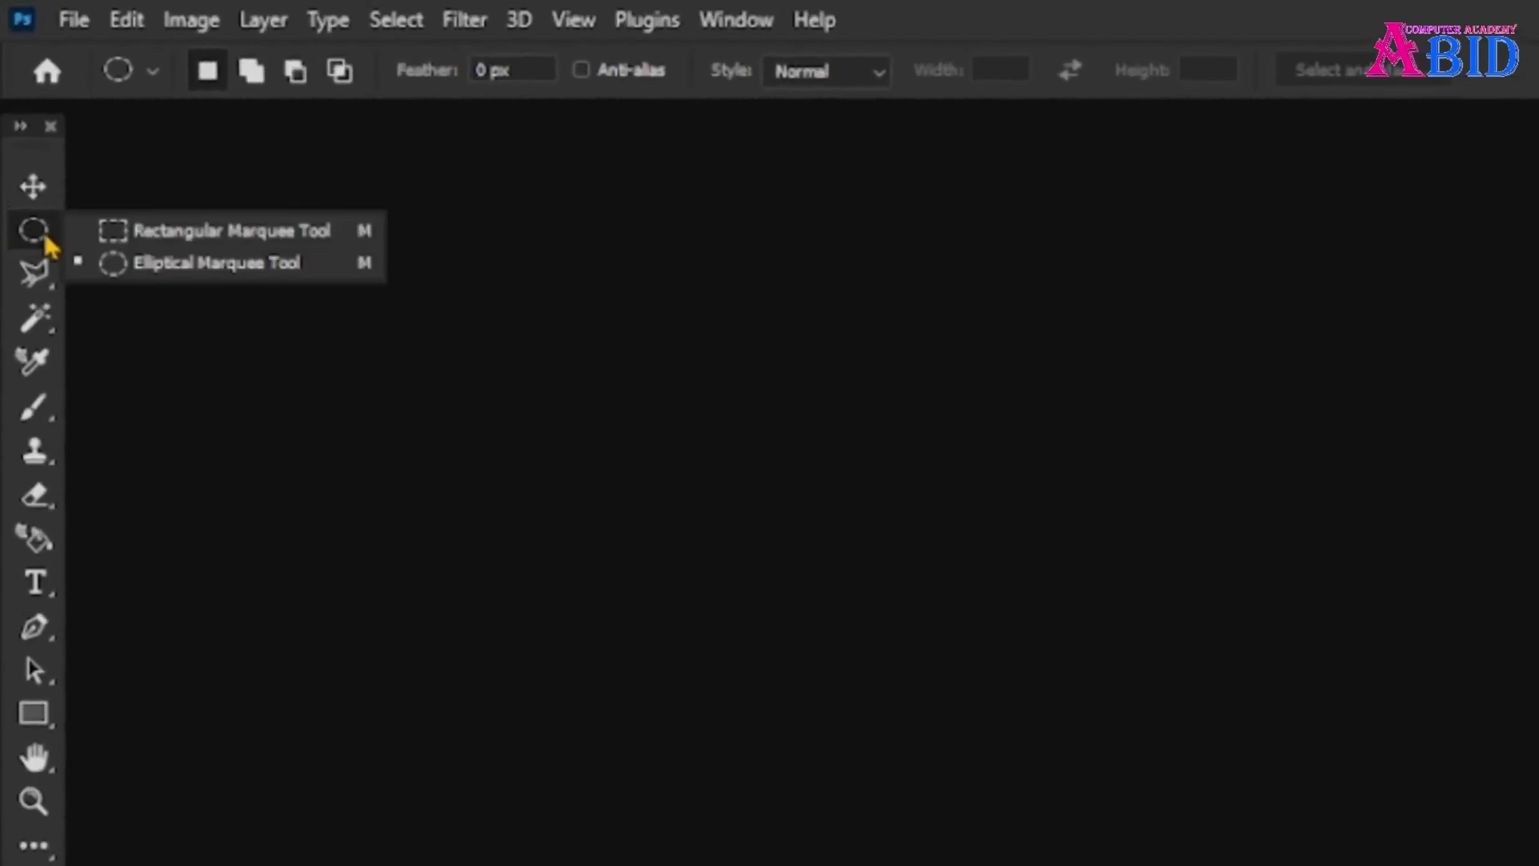
left_click(45, 237)
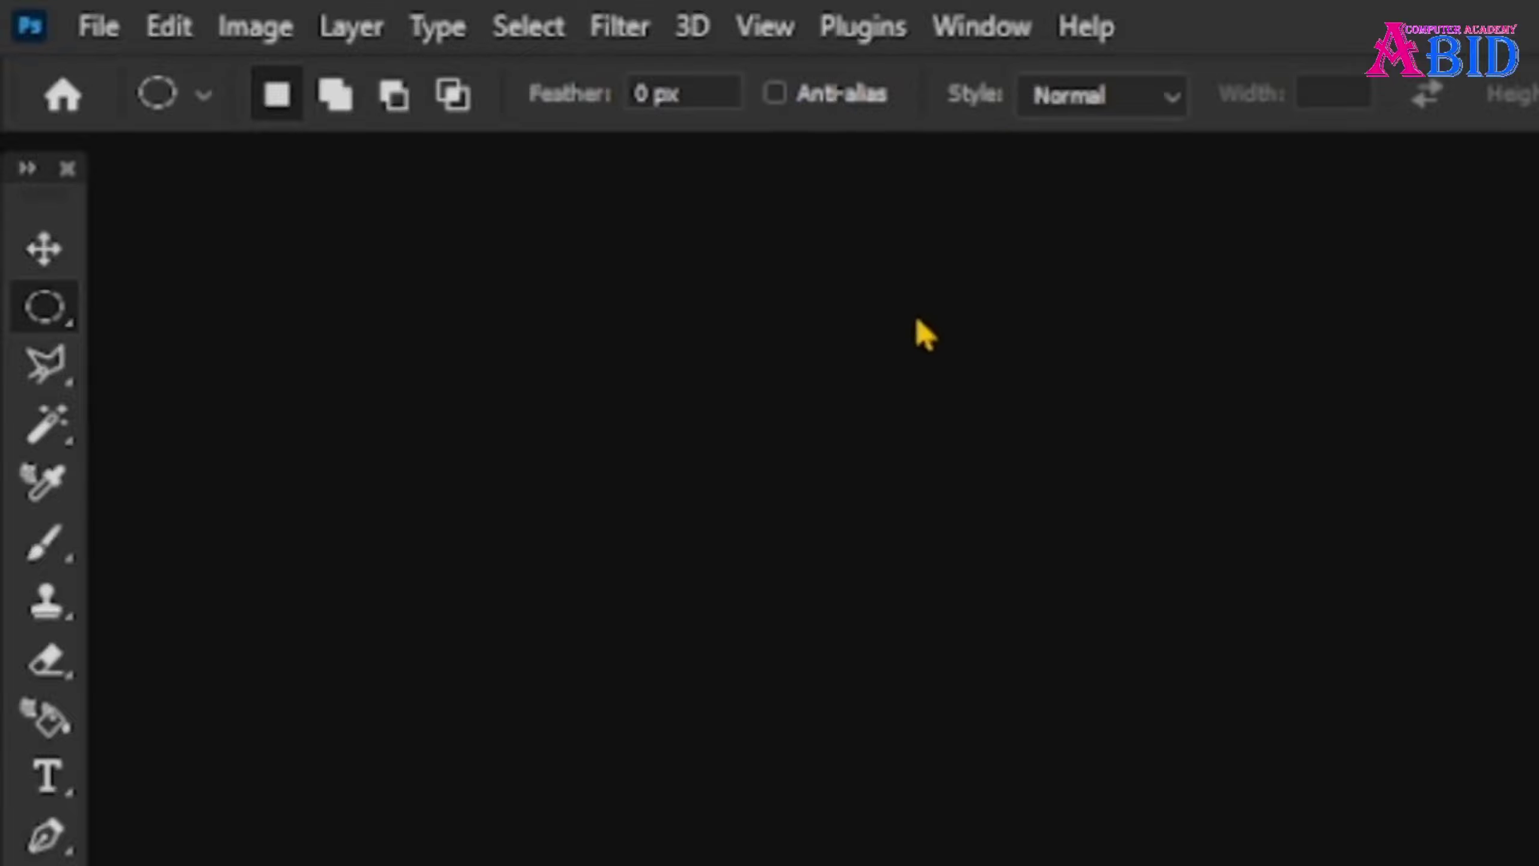
key("ctrl+n")
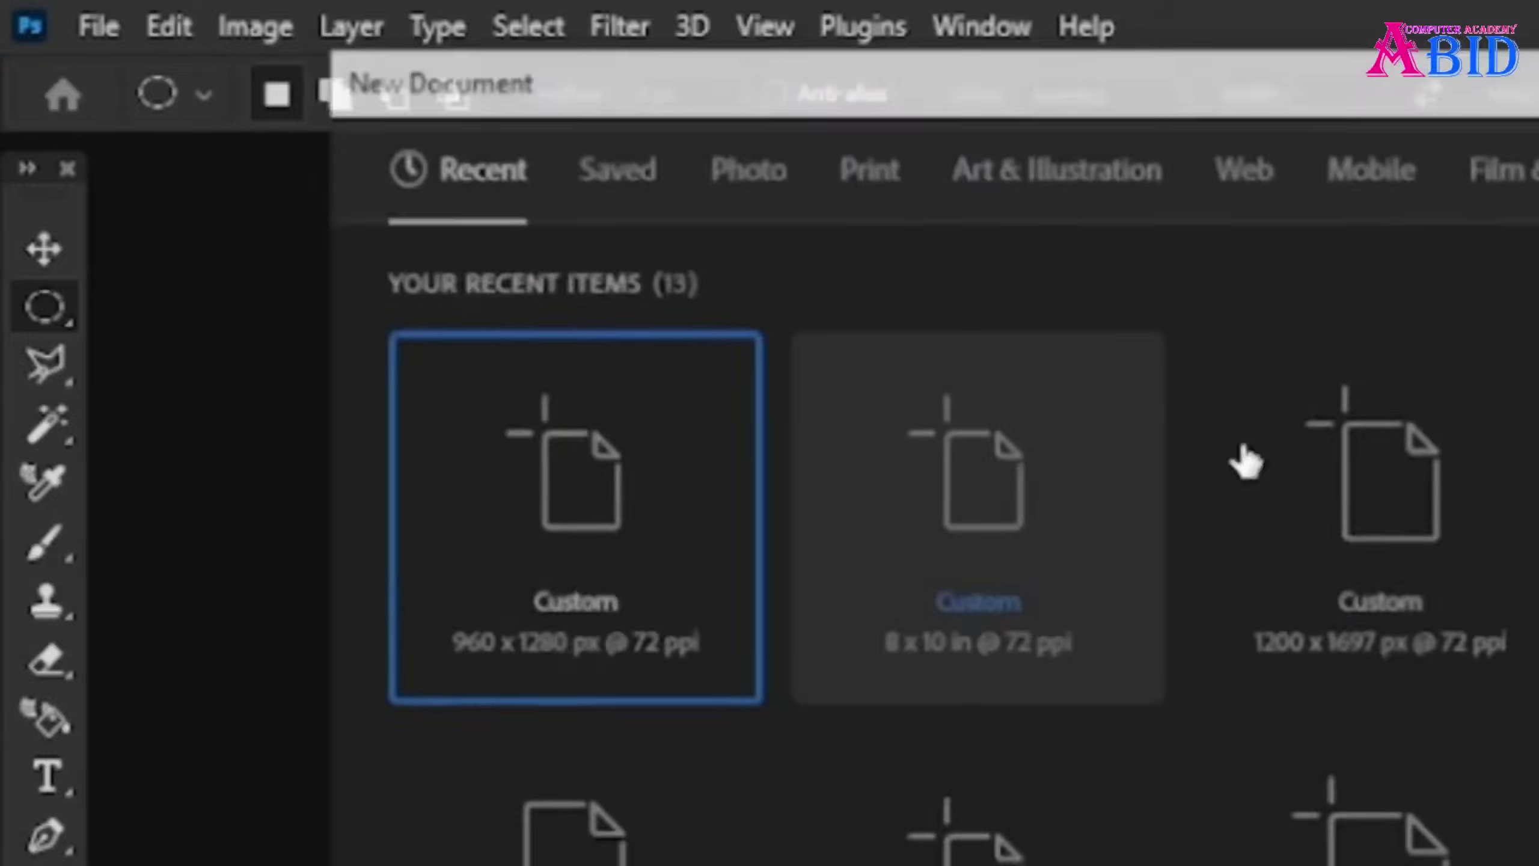
key("Return")
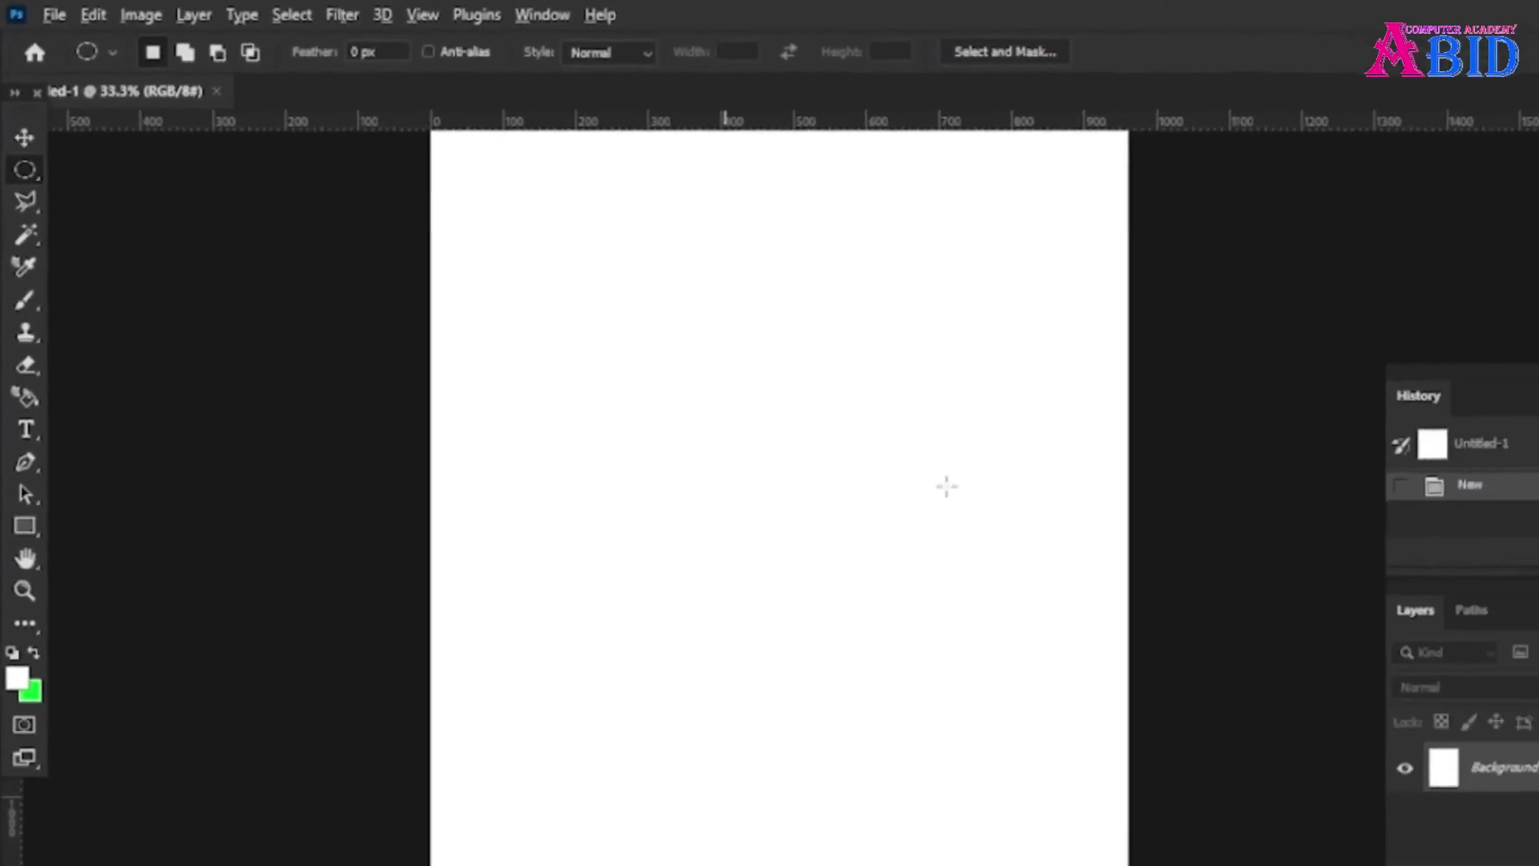
scroll(946, 486, "up", 8)
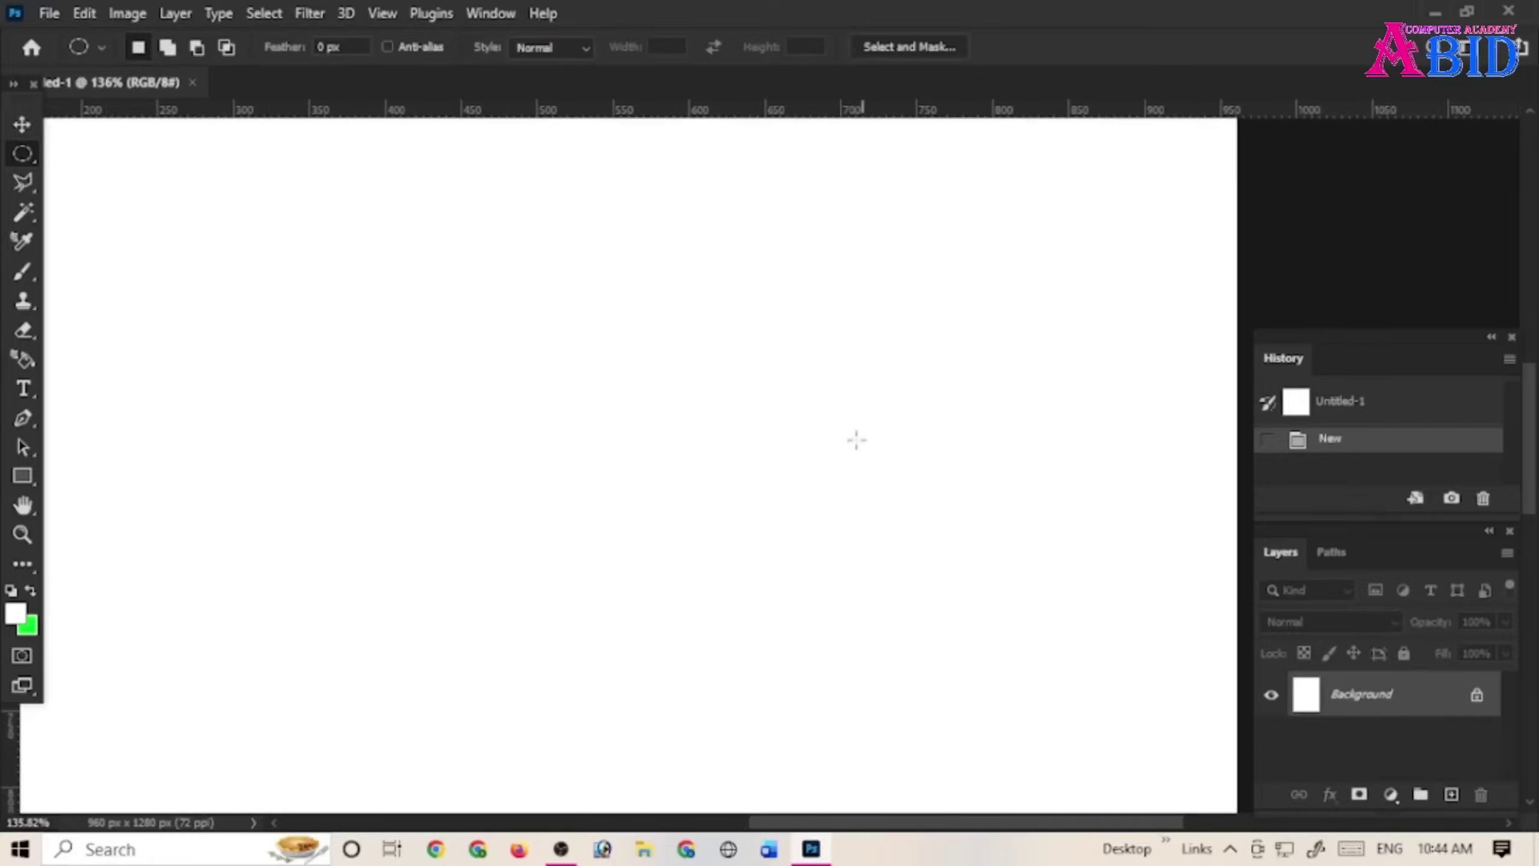
scroll(856, 440, "down", 4)
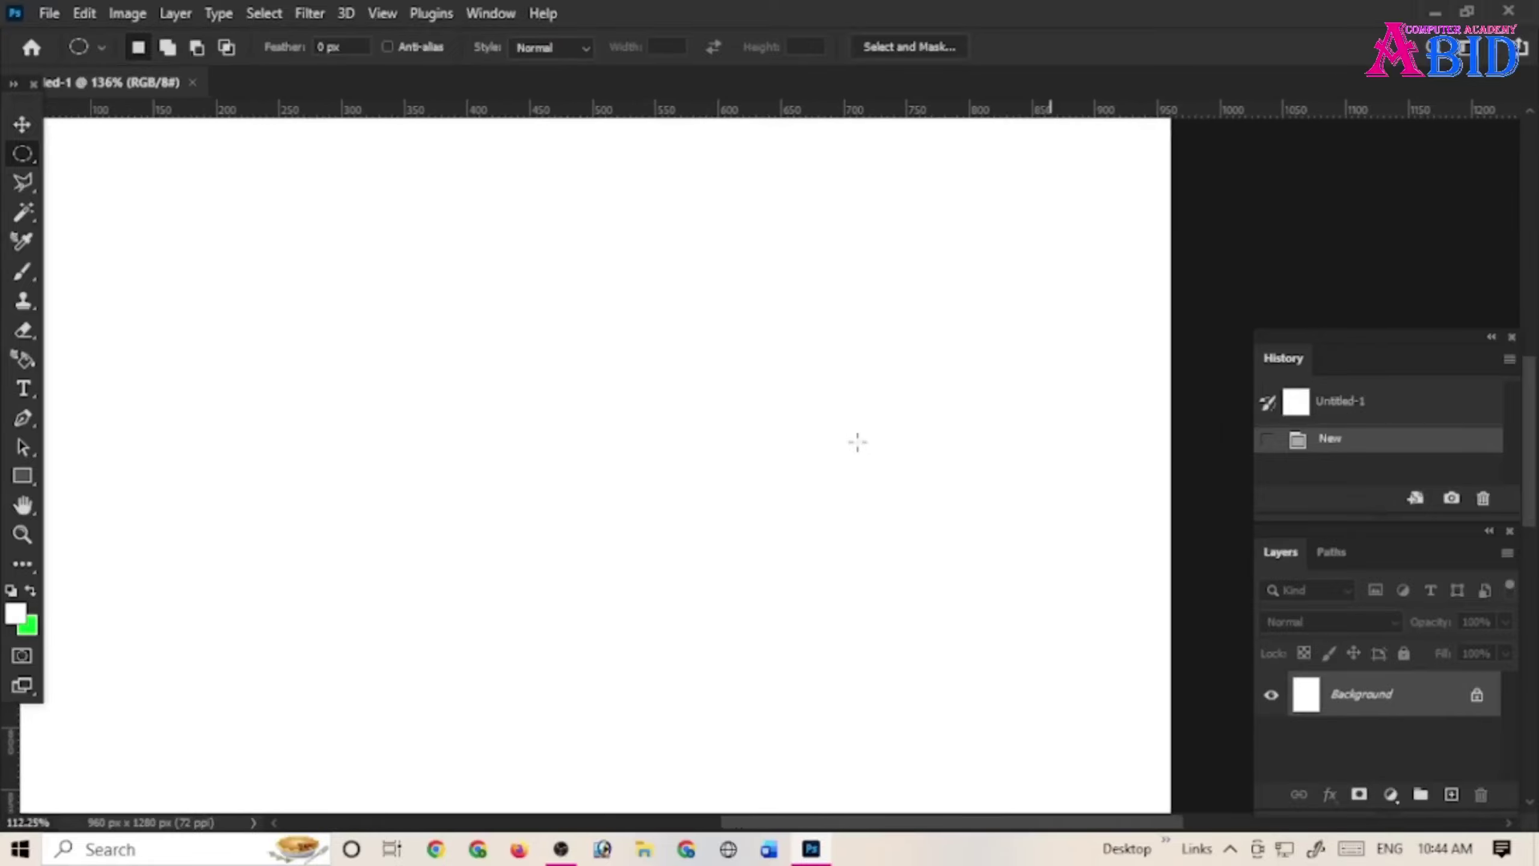
Make a tall elliptical selection without anti-alias on the document's left half and fill it with the green background color
right_click(20, 159)
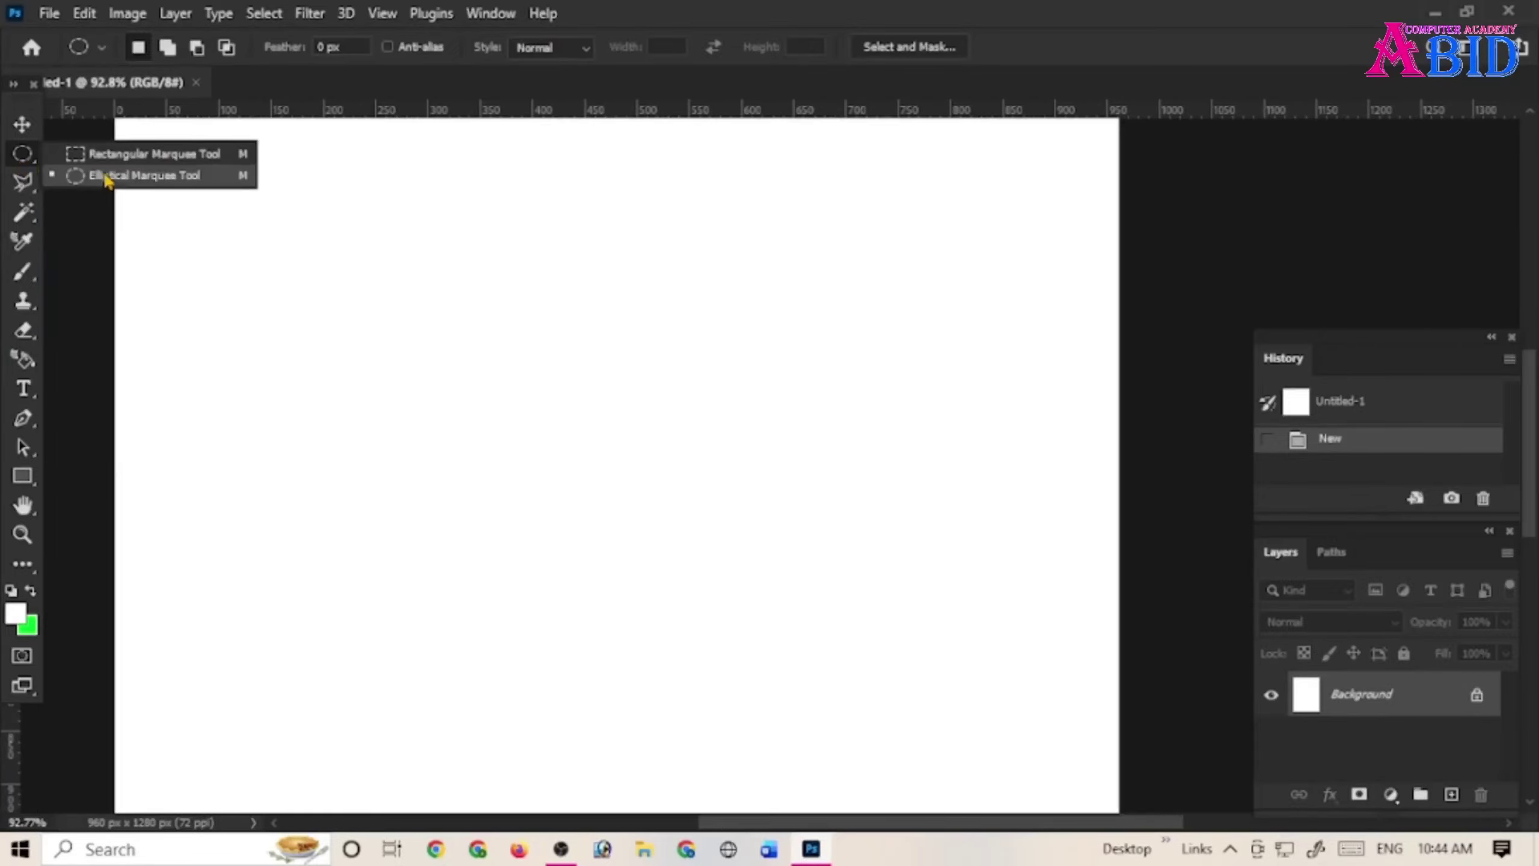
left_click(114, 179)
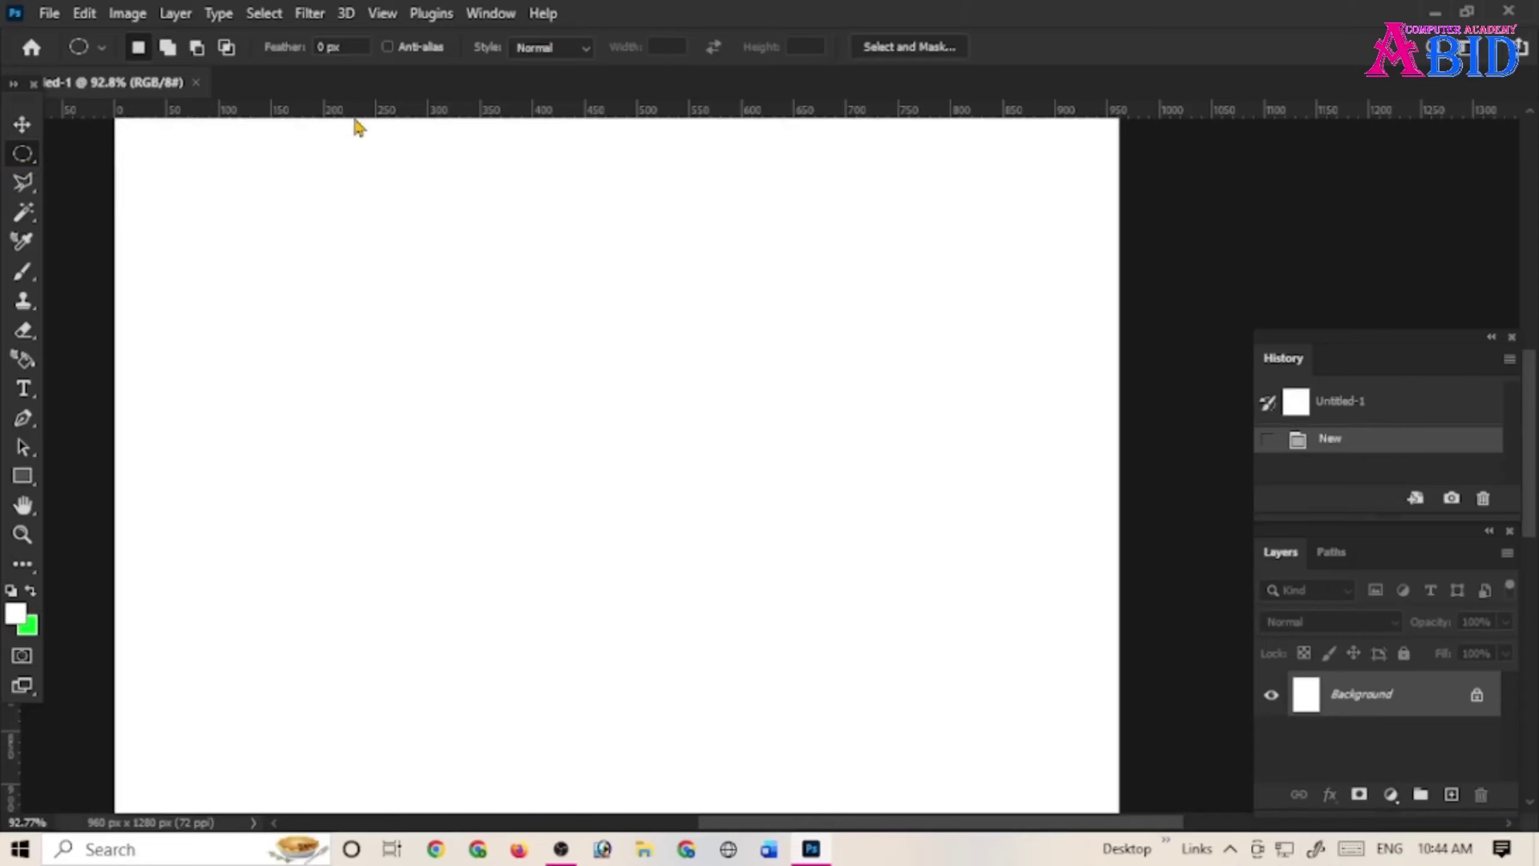
left_click_drag(243, 196, 541, 631)
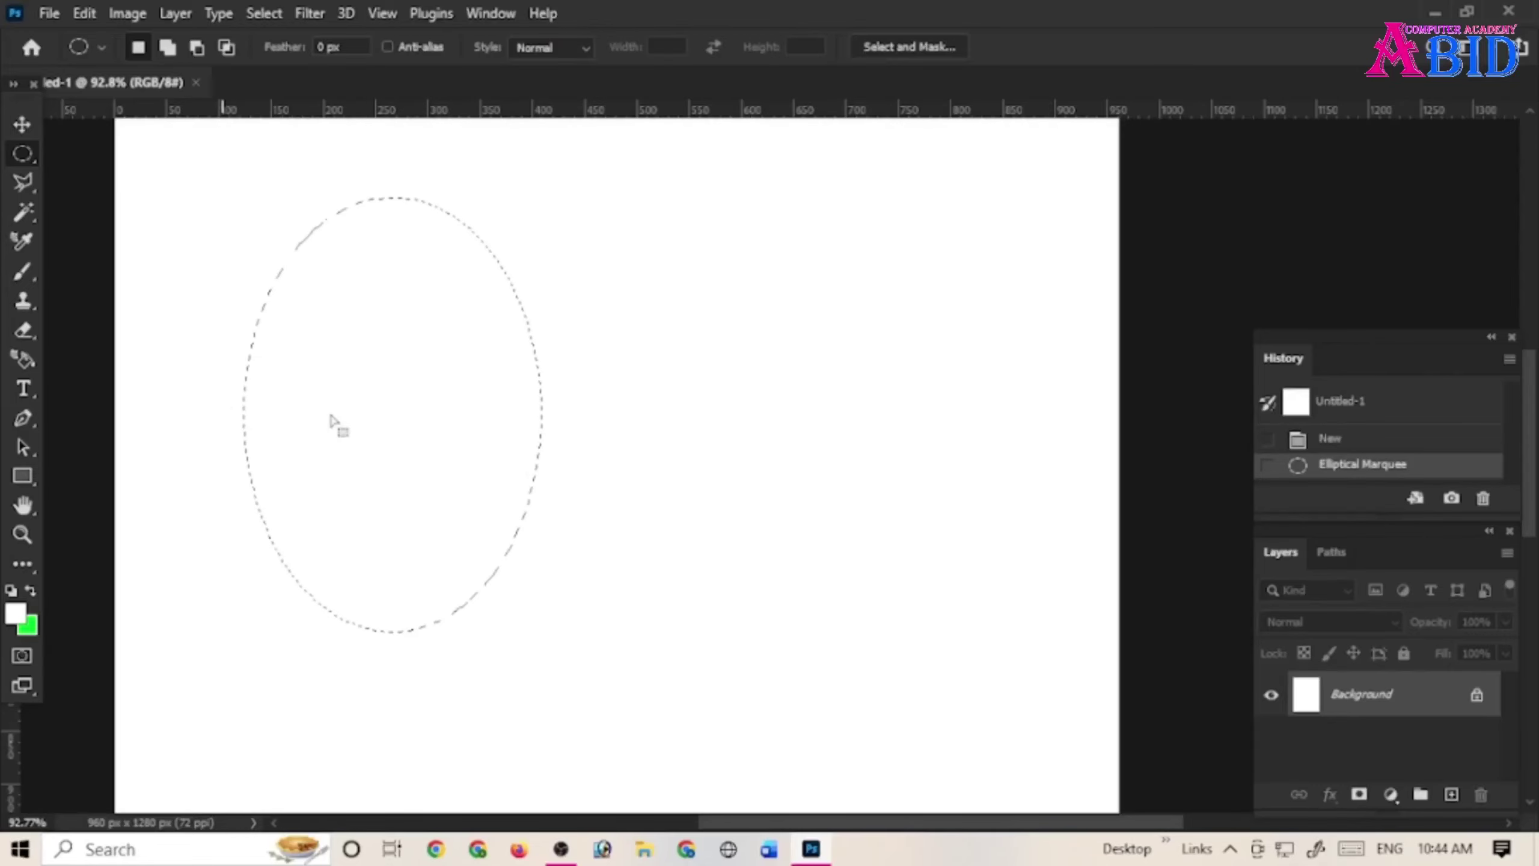
key("ctrl+BackSpace")
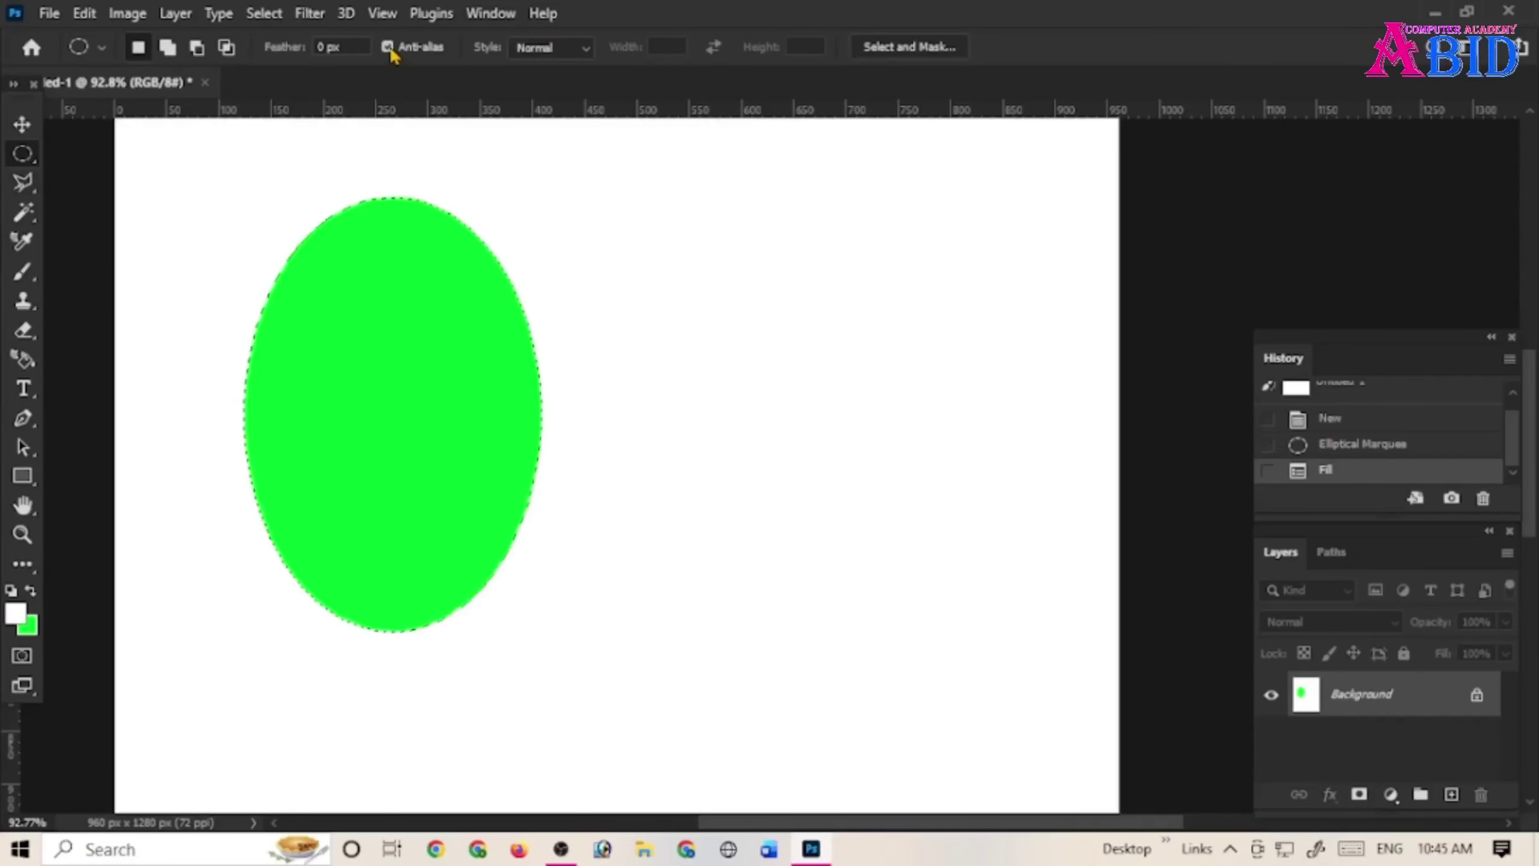
Make a second tall ellipse beside the first with Anti-alias enabled, fill it green and clear the selection
left_click_drag(658, 192, 968, 610)
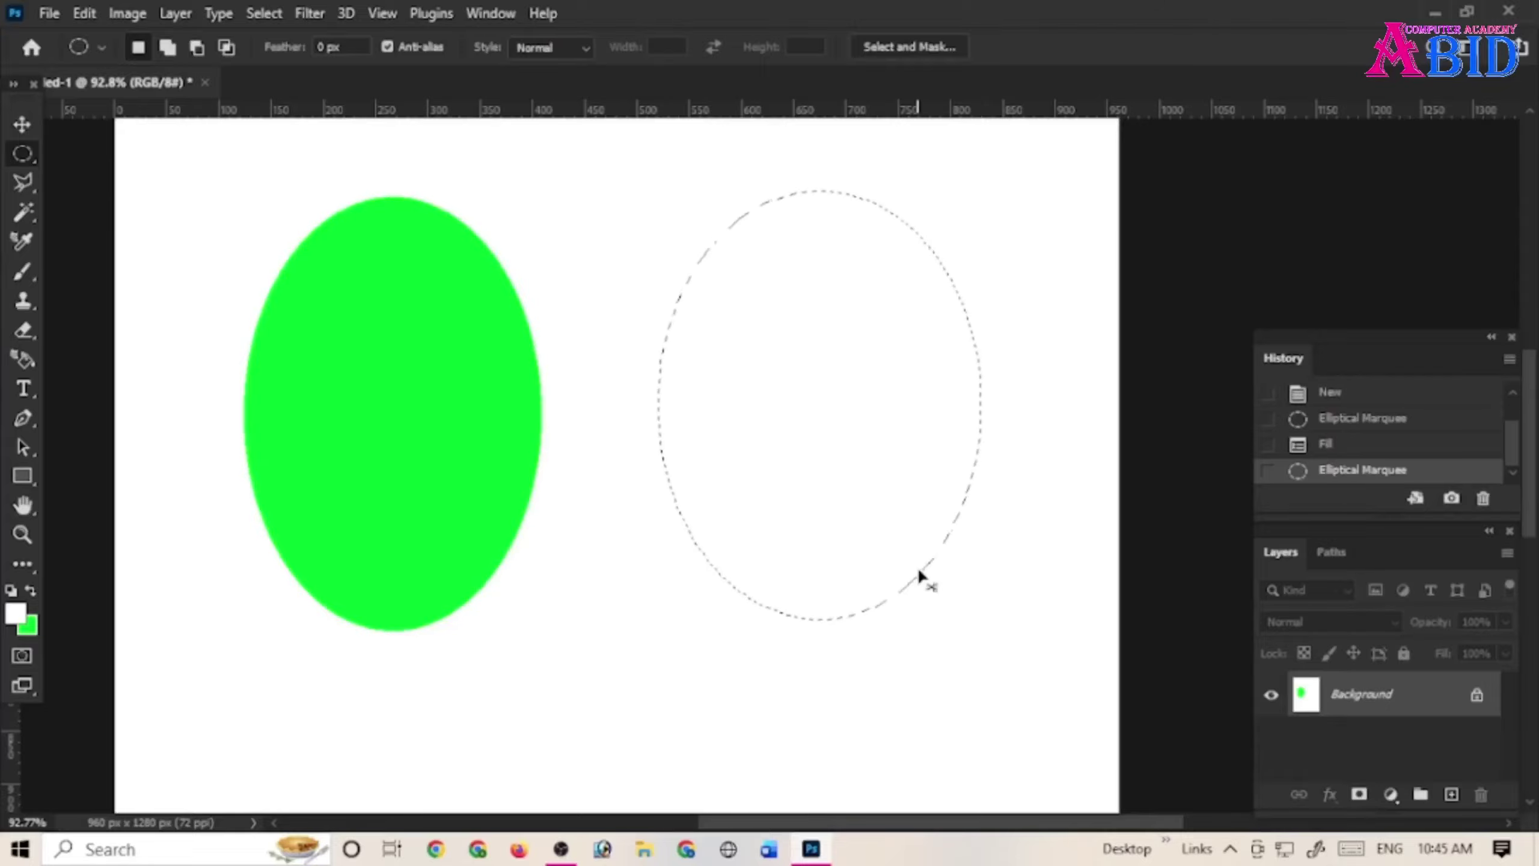
key("ctrl+BackSpace")
key("ctrl+d")
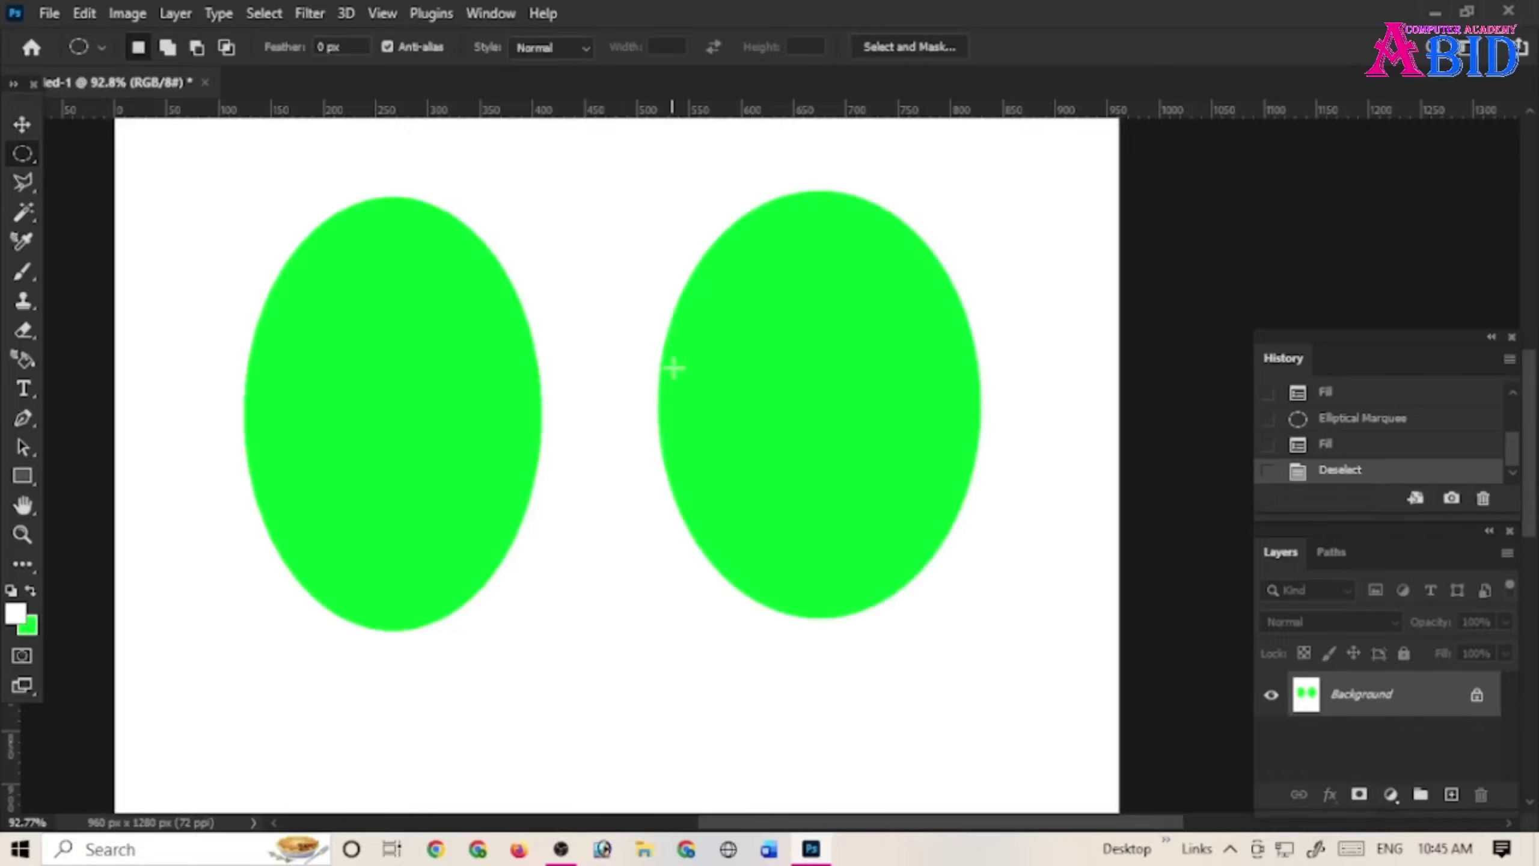
Examine the facing edges of the two green ellipses up close to compare their smoothness
scroll(679, 372, "up", 9)
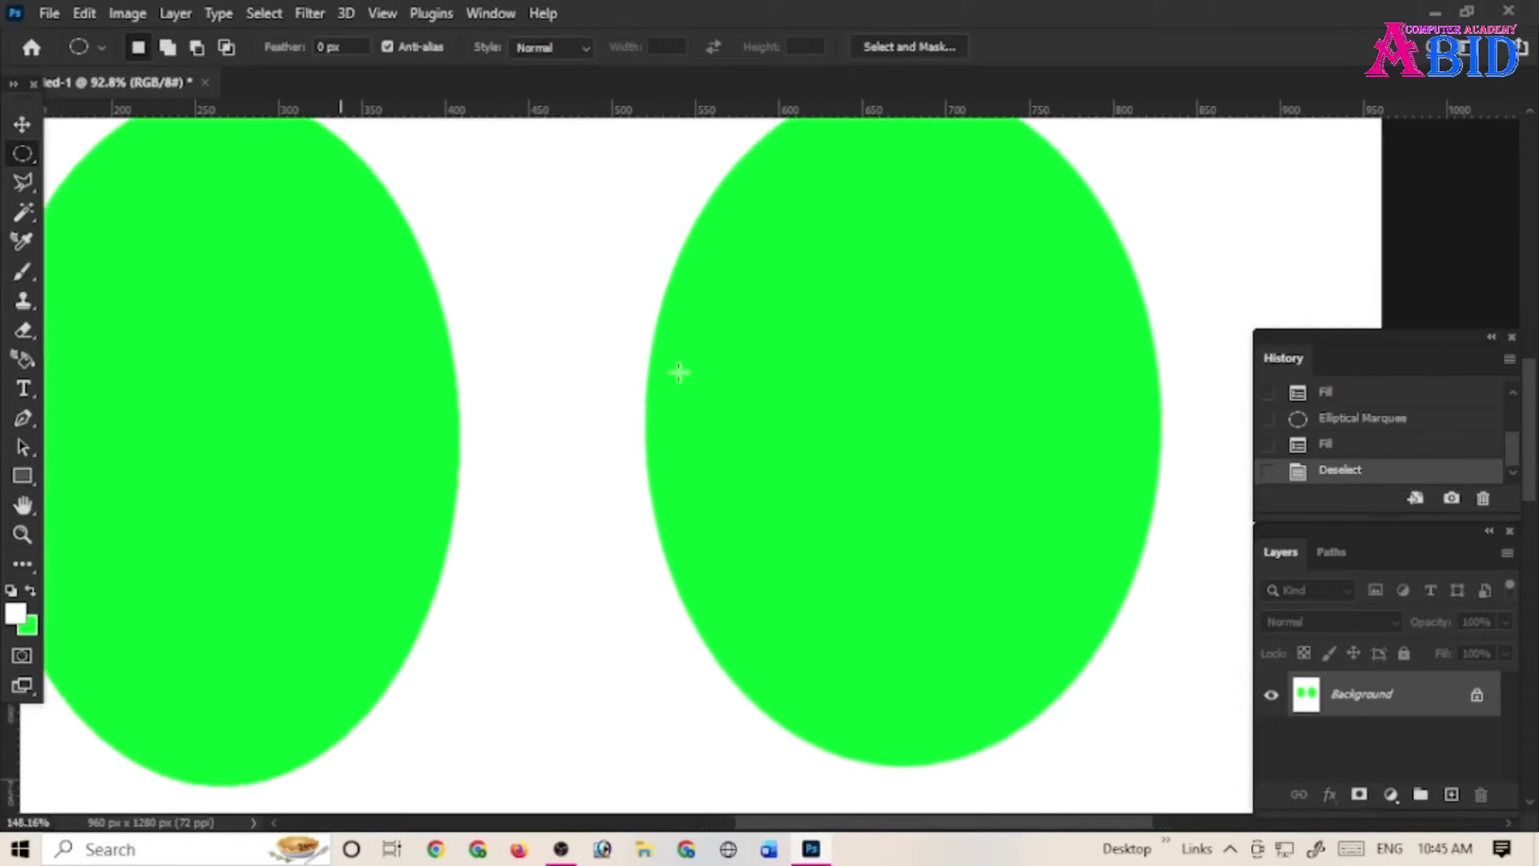
scroll(679, 372, "up", 8)
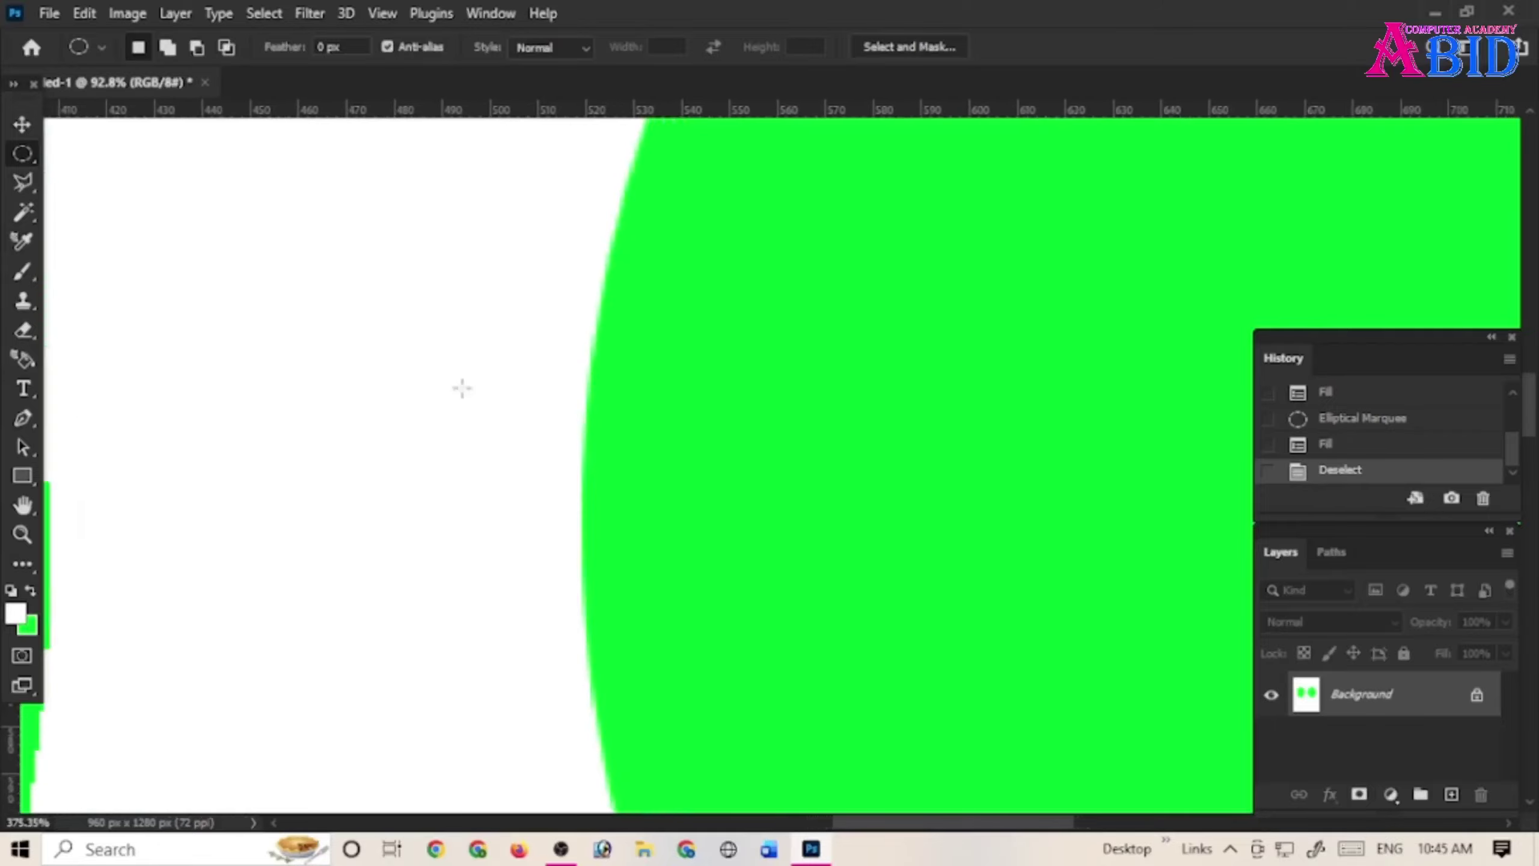
left_click_drag(462, 386, 796, 338)
key("ctrl+d")
key("h")
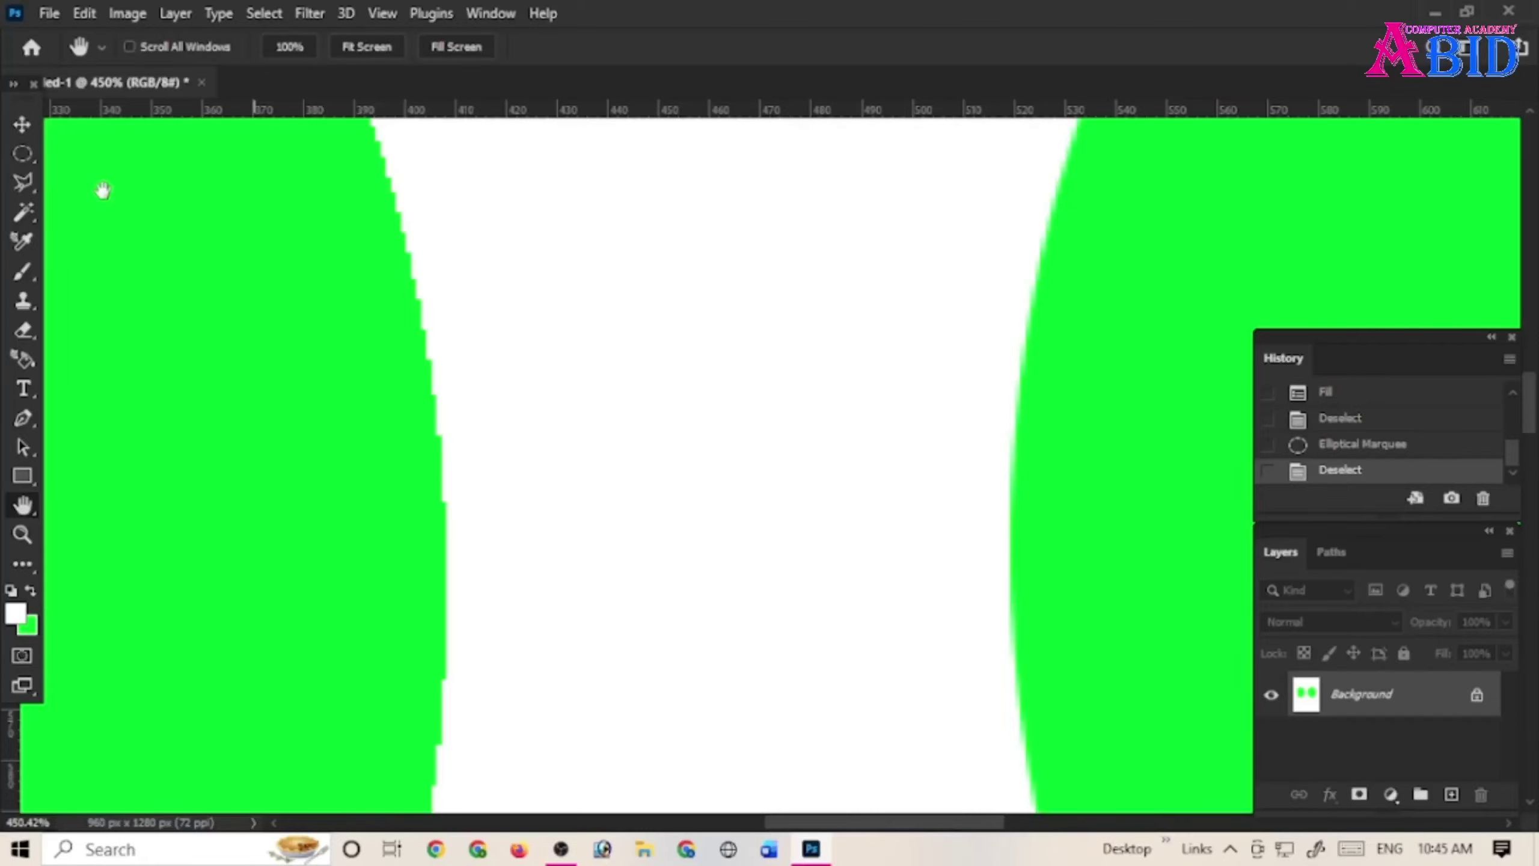
Try an elliptical selection with Anti-alias disabled in the white gap between the green ellipses and clear it
left_click(24, 161)
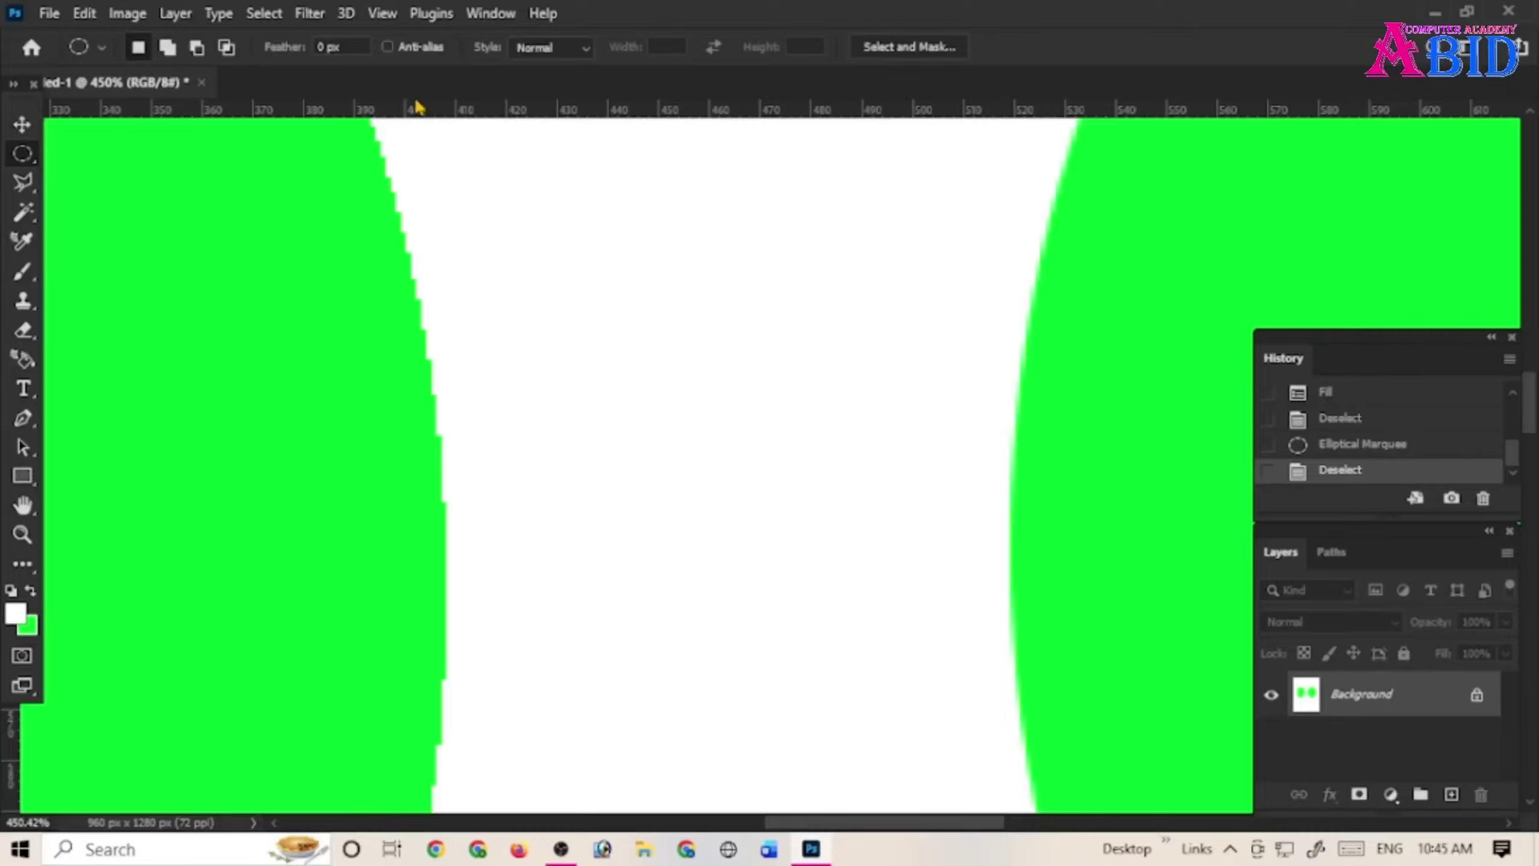
left_click_drag(541, 220, 824, 593)
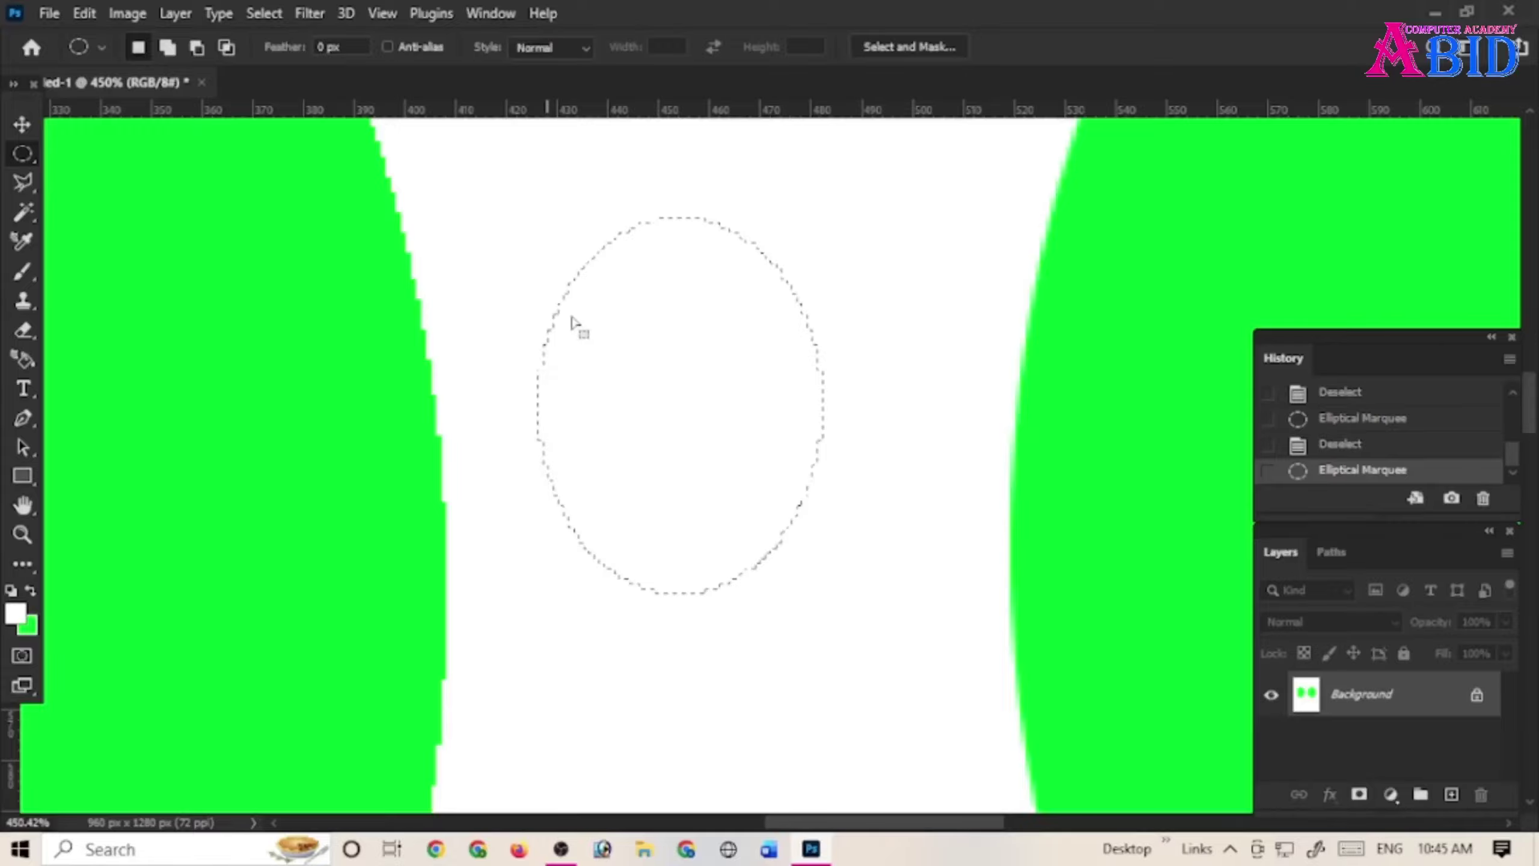
left_click(751, 194)
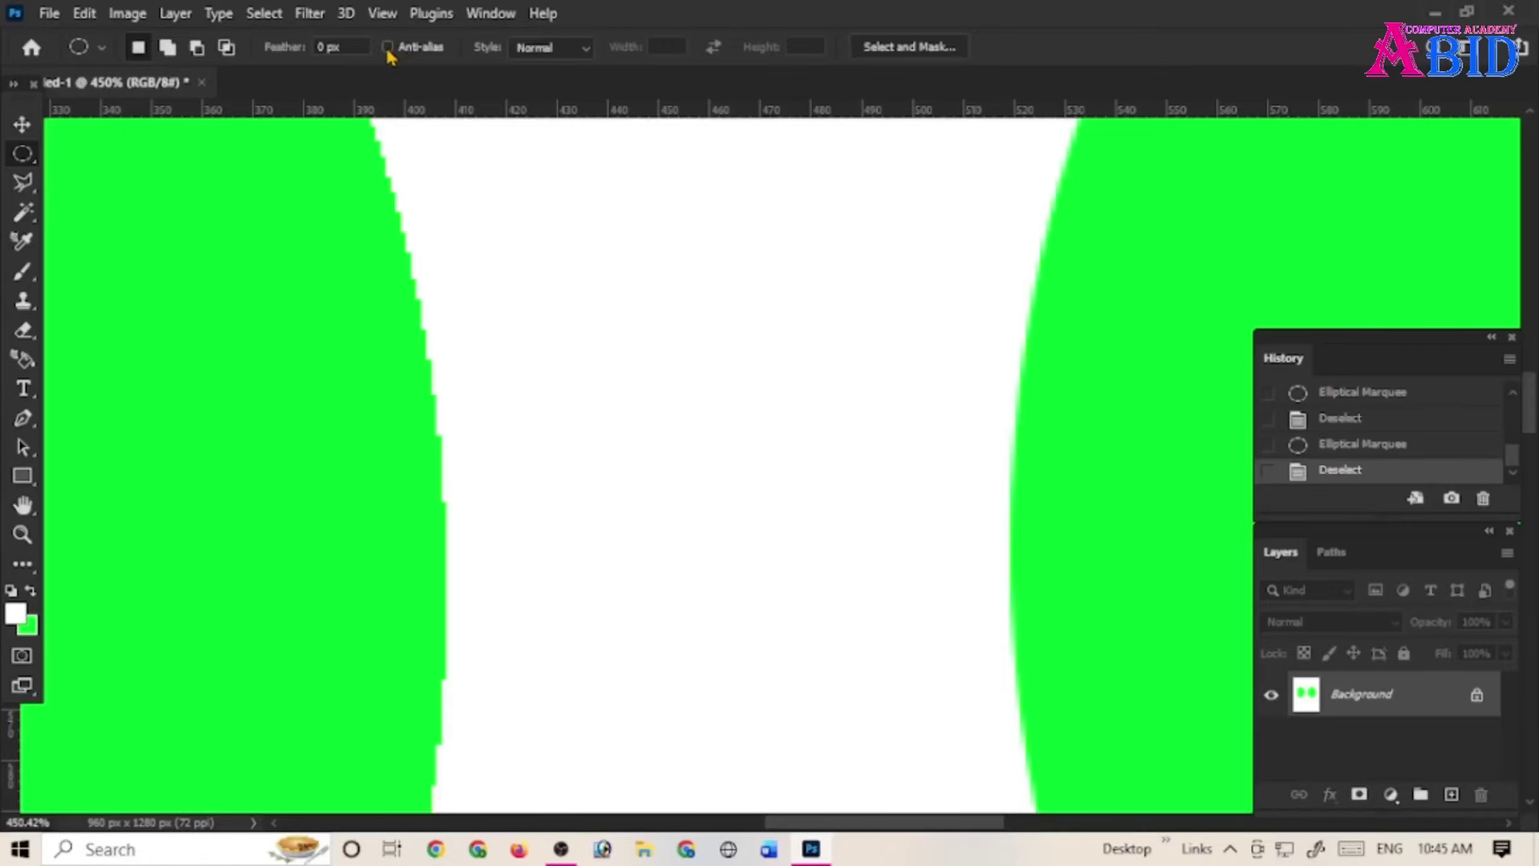
Make a small ellipse with Anti-alias enabled in the gap between the green ellipses, fill it green and deselect
left_click_drag(509, 248, 876, 662)
key("ctrl+BackSpace")
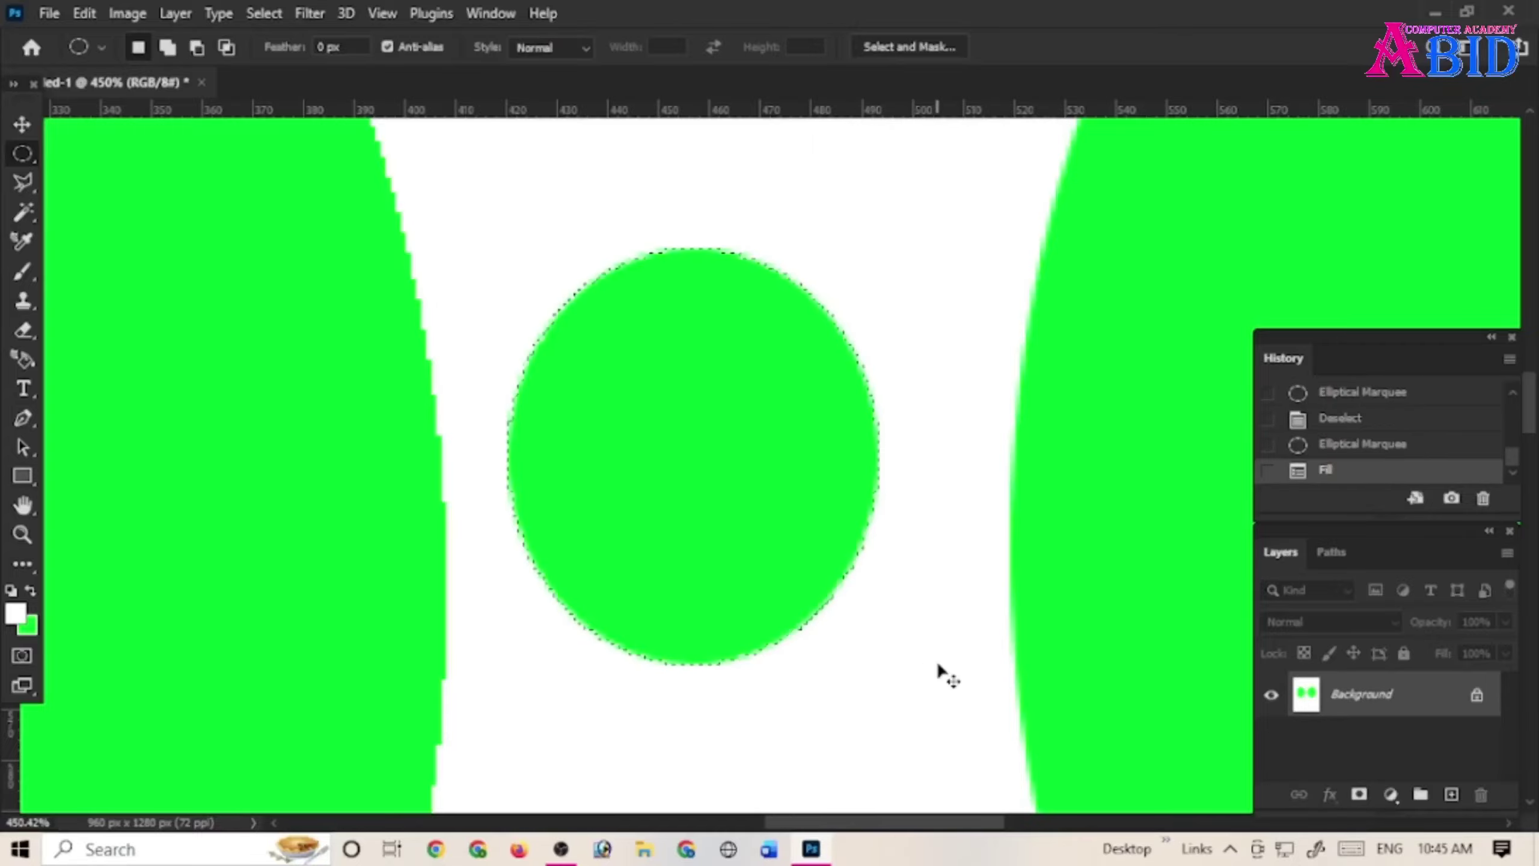
left_click(844, 423)
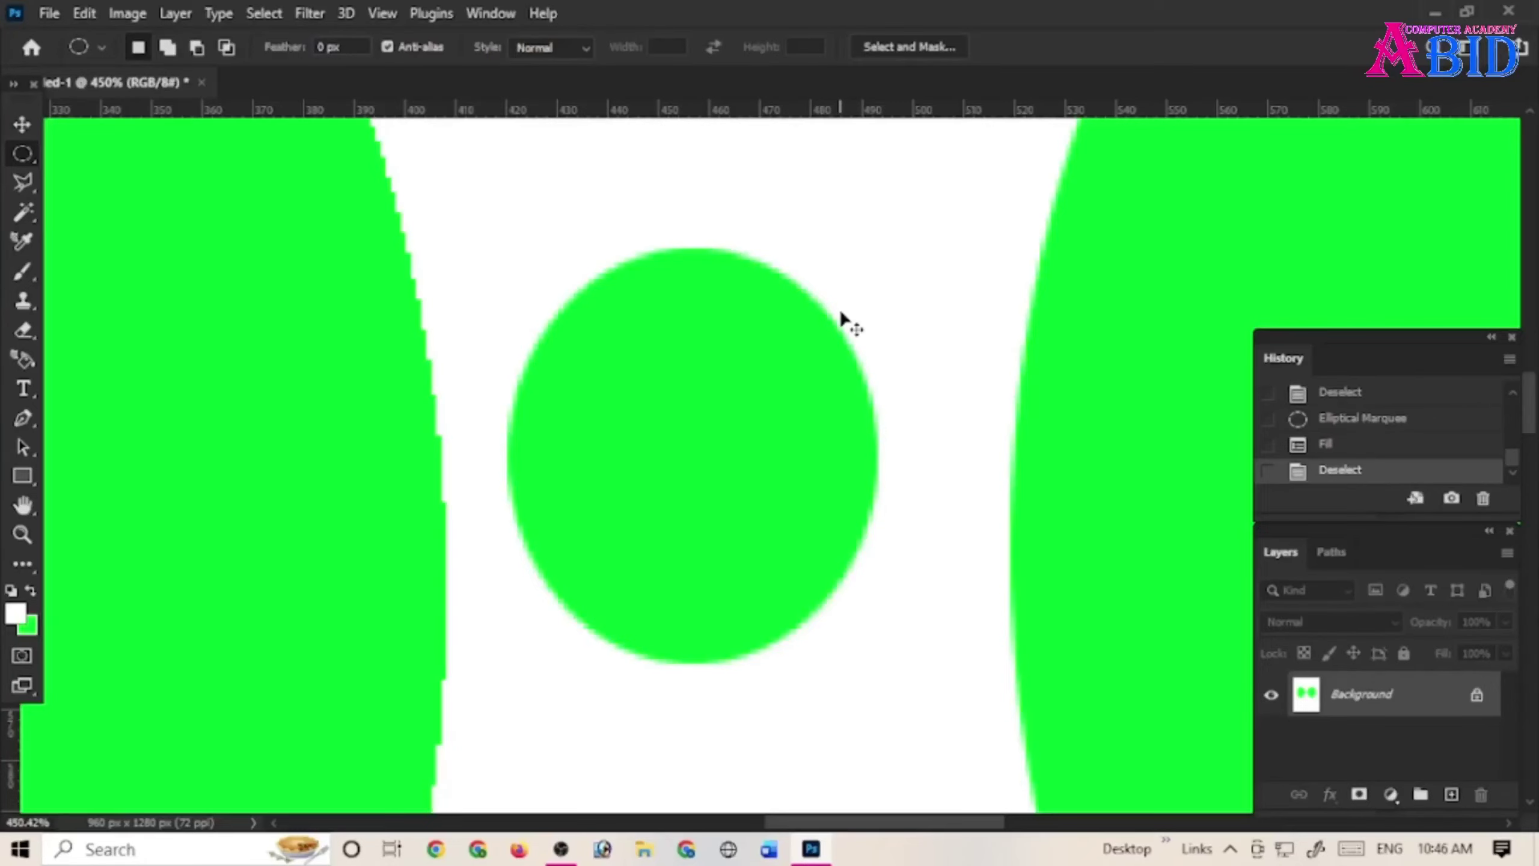
Create a second 960 x 1280 px RGB document at 72 ppi with a white background
key("ctrl+n")
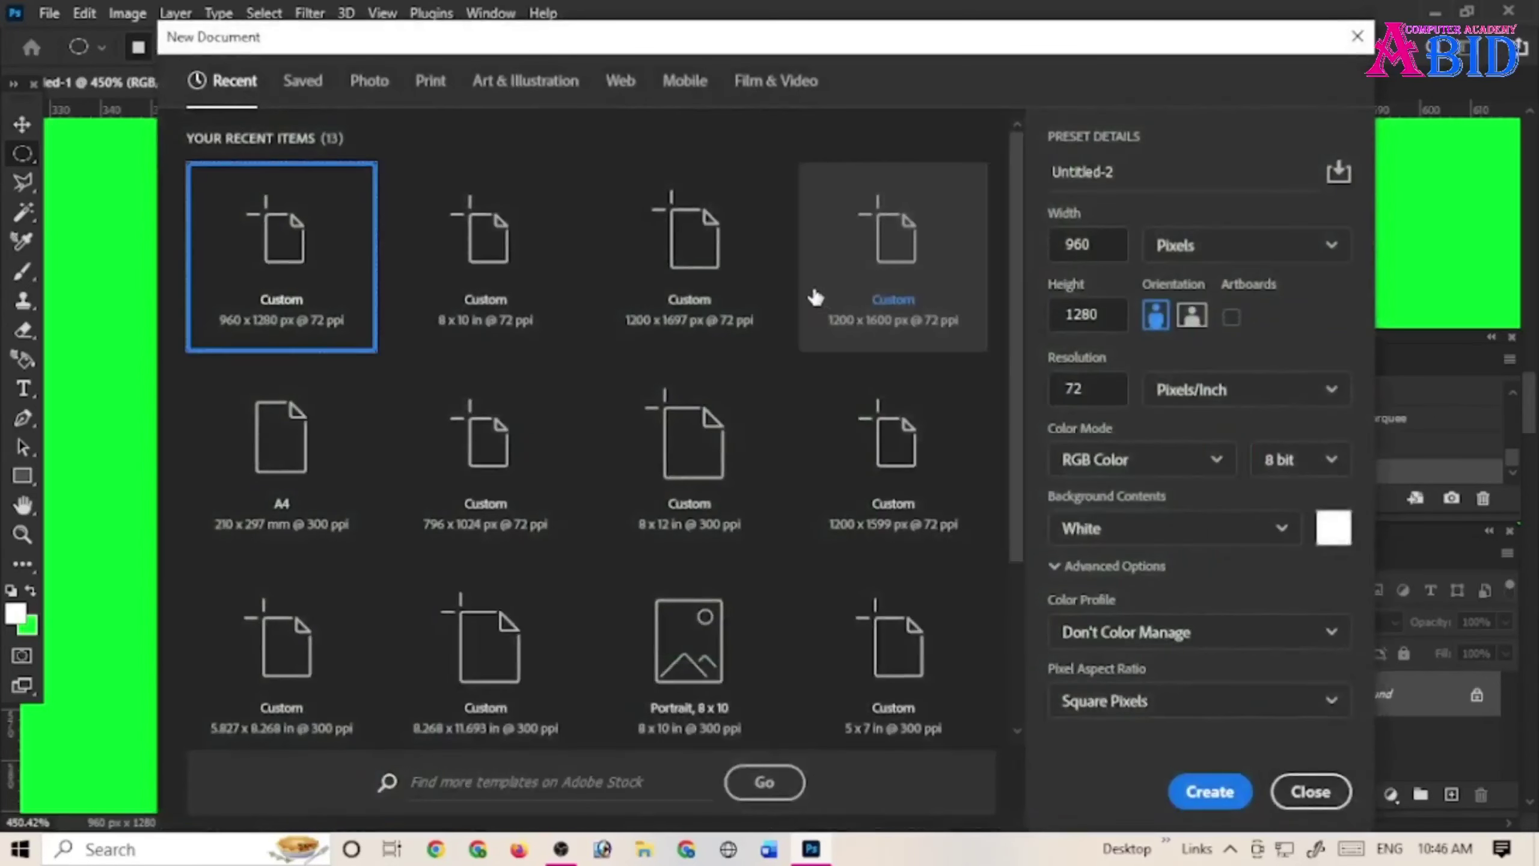
left_click(1209, 791)
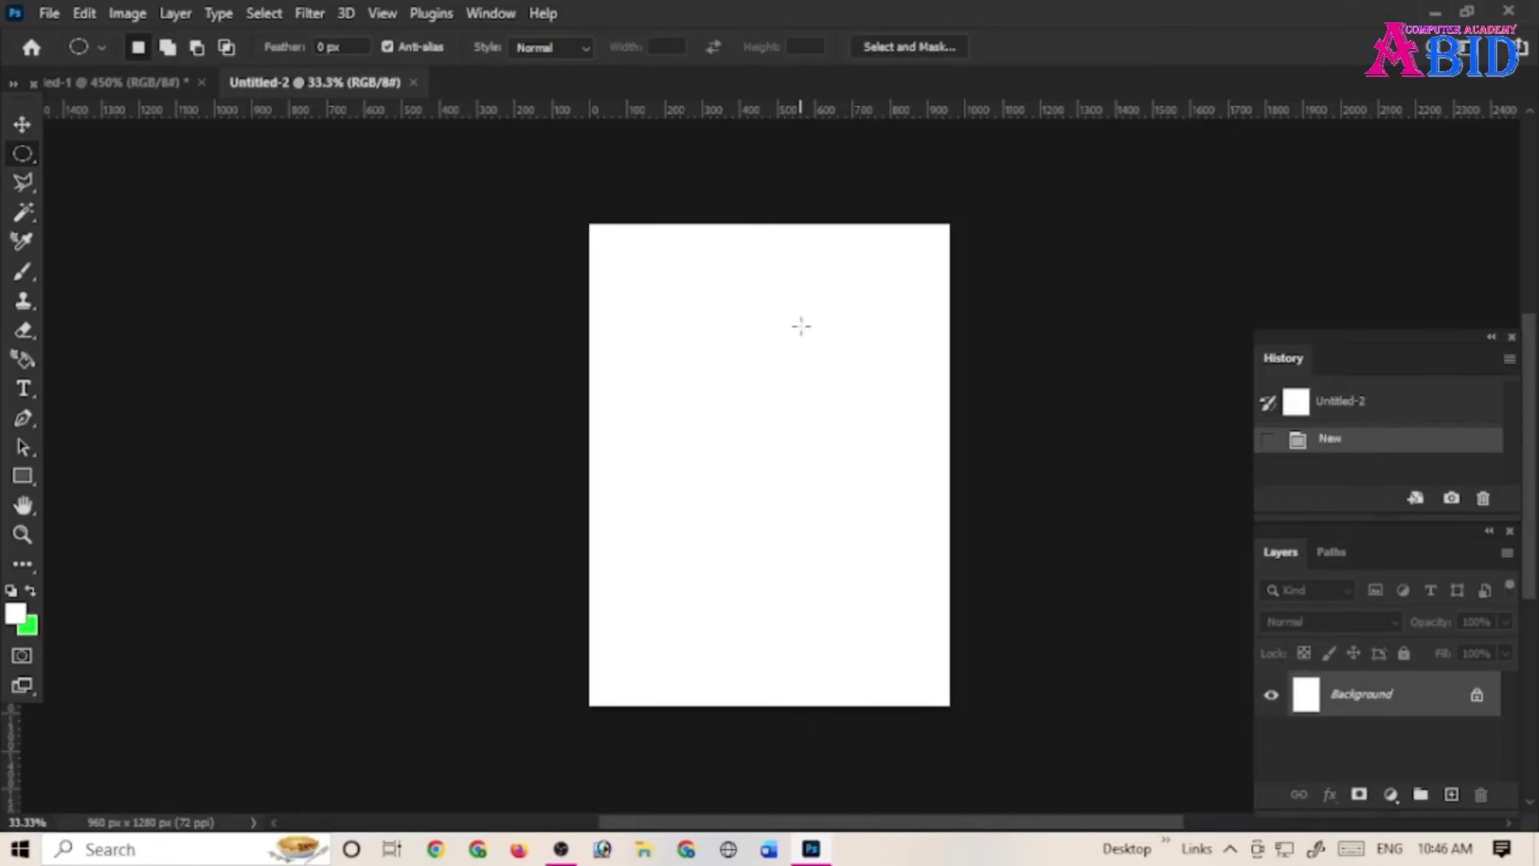
scroll(800, 326, "up", 6)
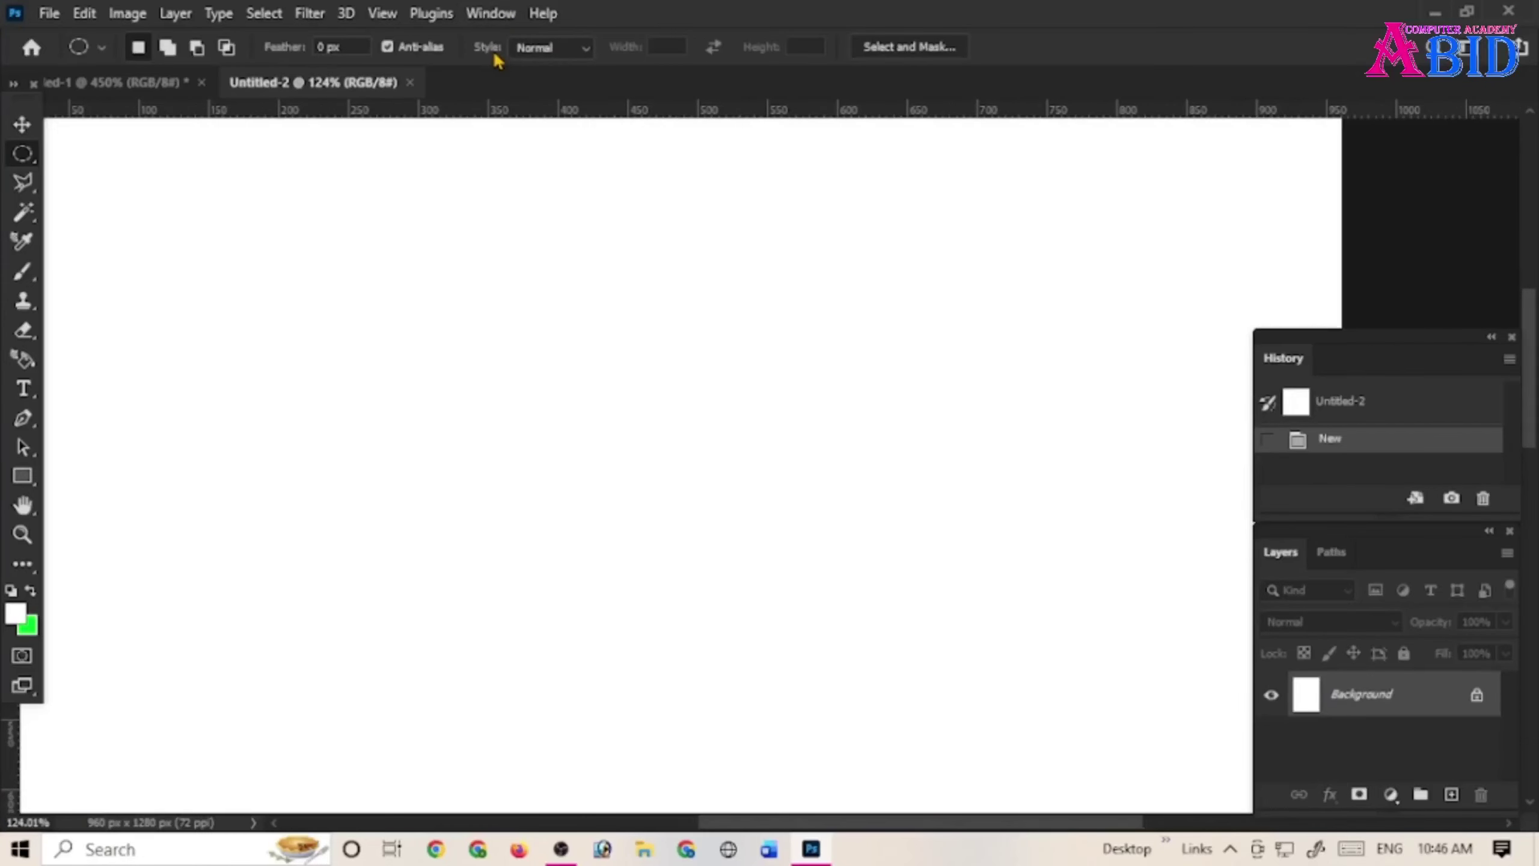
Draw two freely proportioned rectangular selections with the Rectangular Marquee in Normal style, clearing each one
left_click(588, 51)
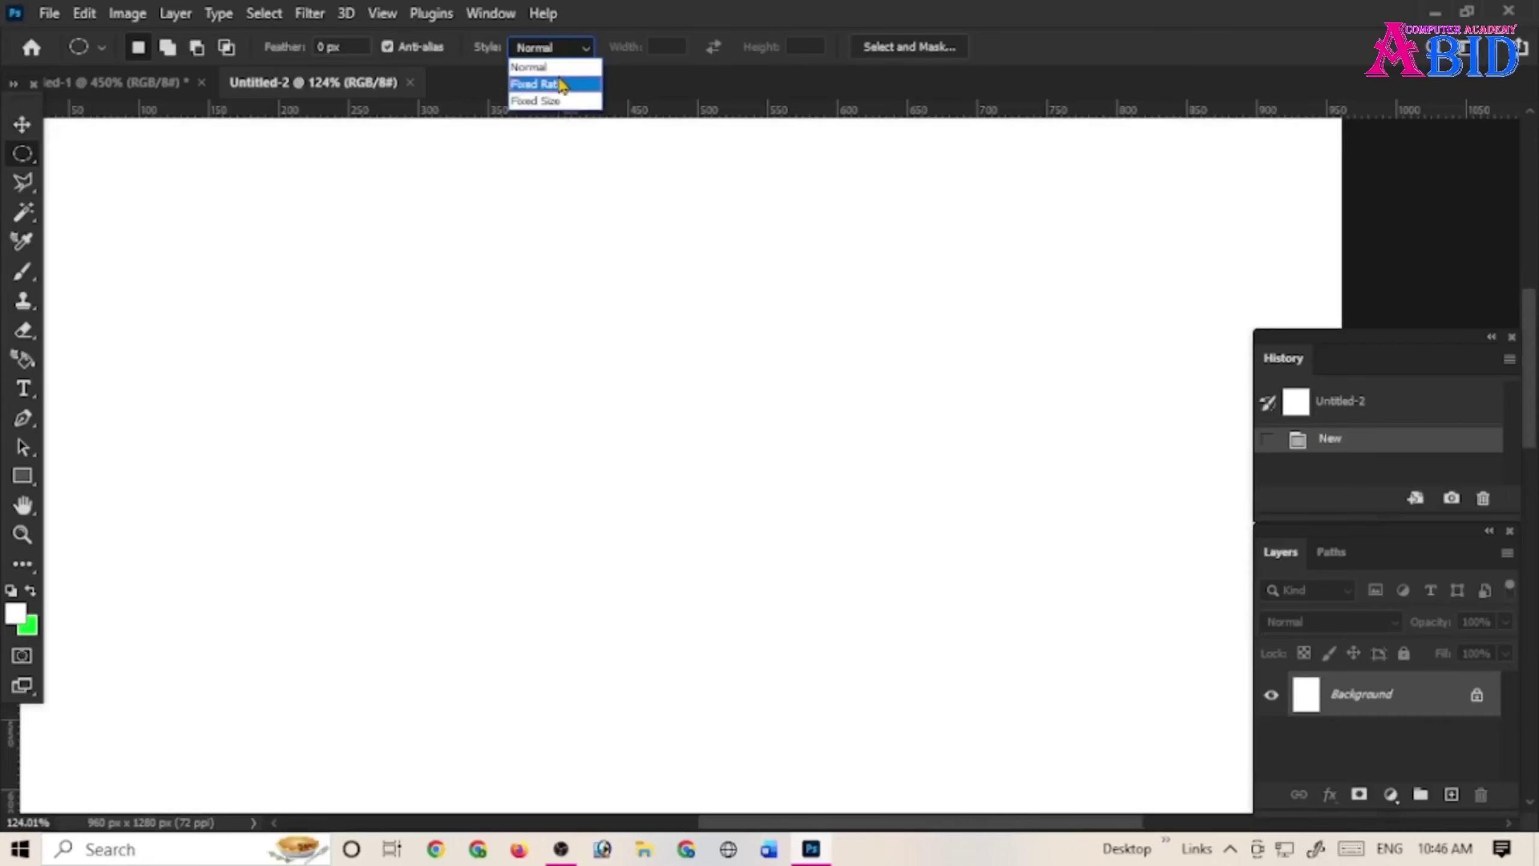
left_click(539, 68)
right_click(22, 154)
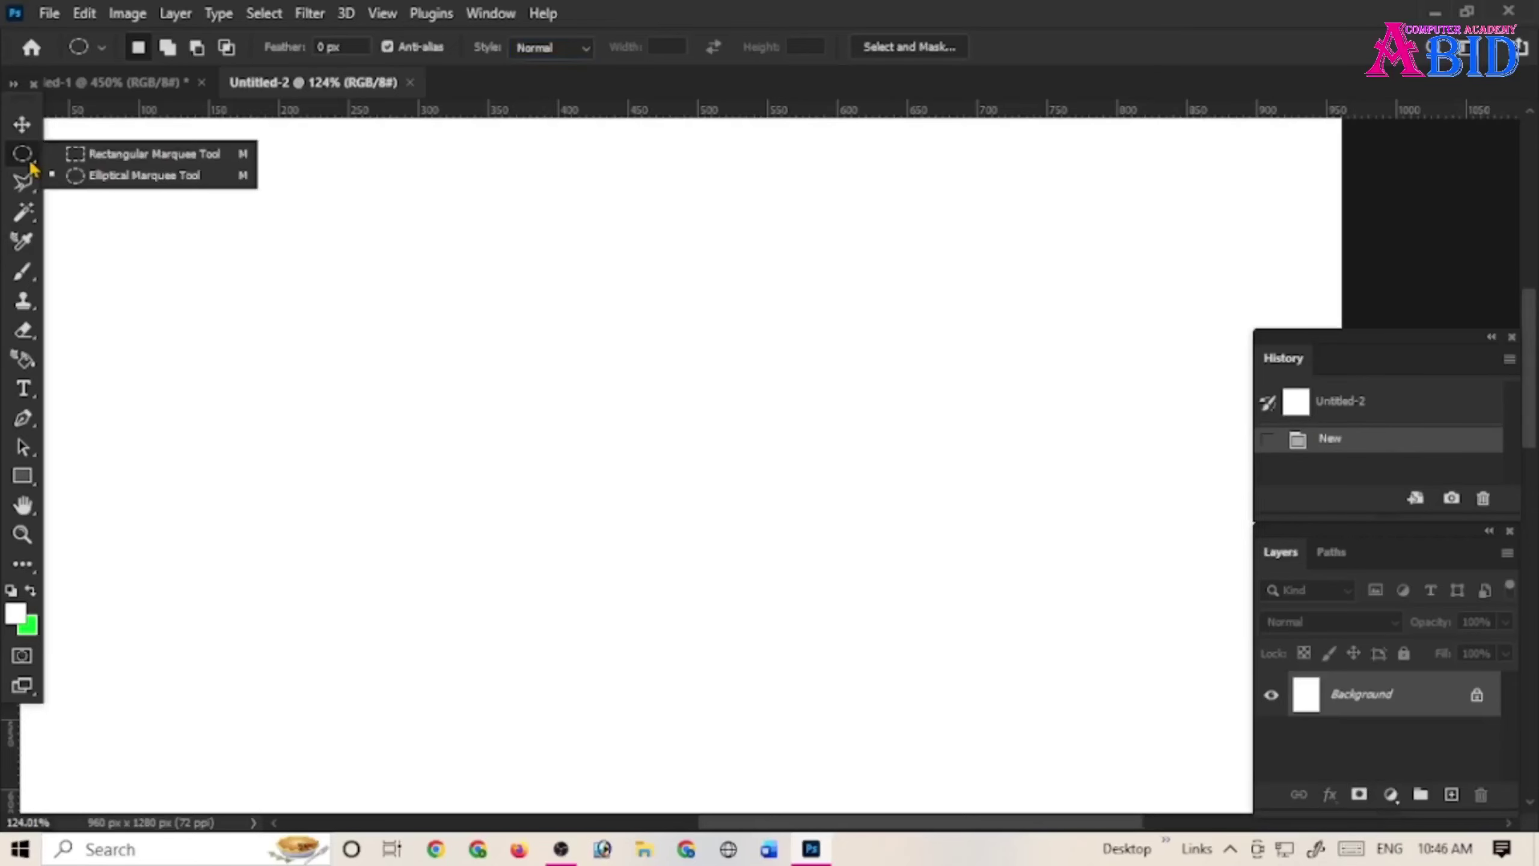
left_click(100, 159)
left_click_drag(266, 222, 870, 650)
left_click(830, 413)
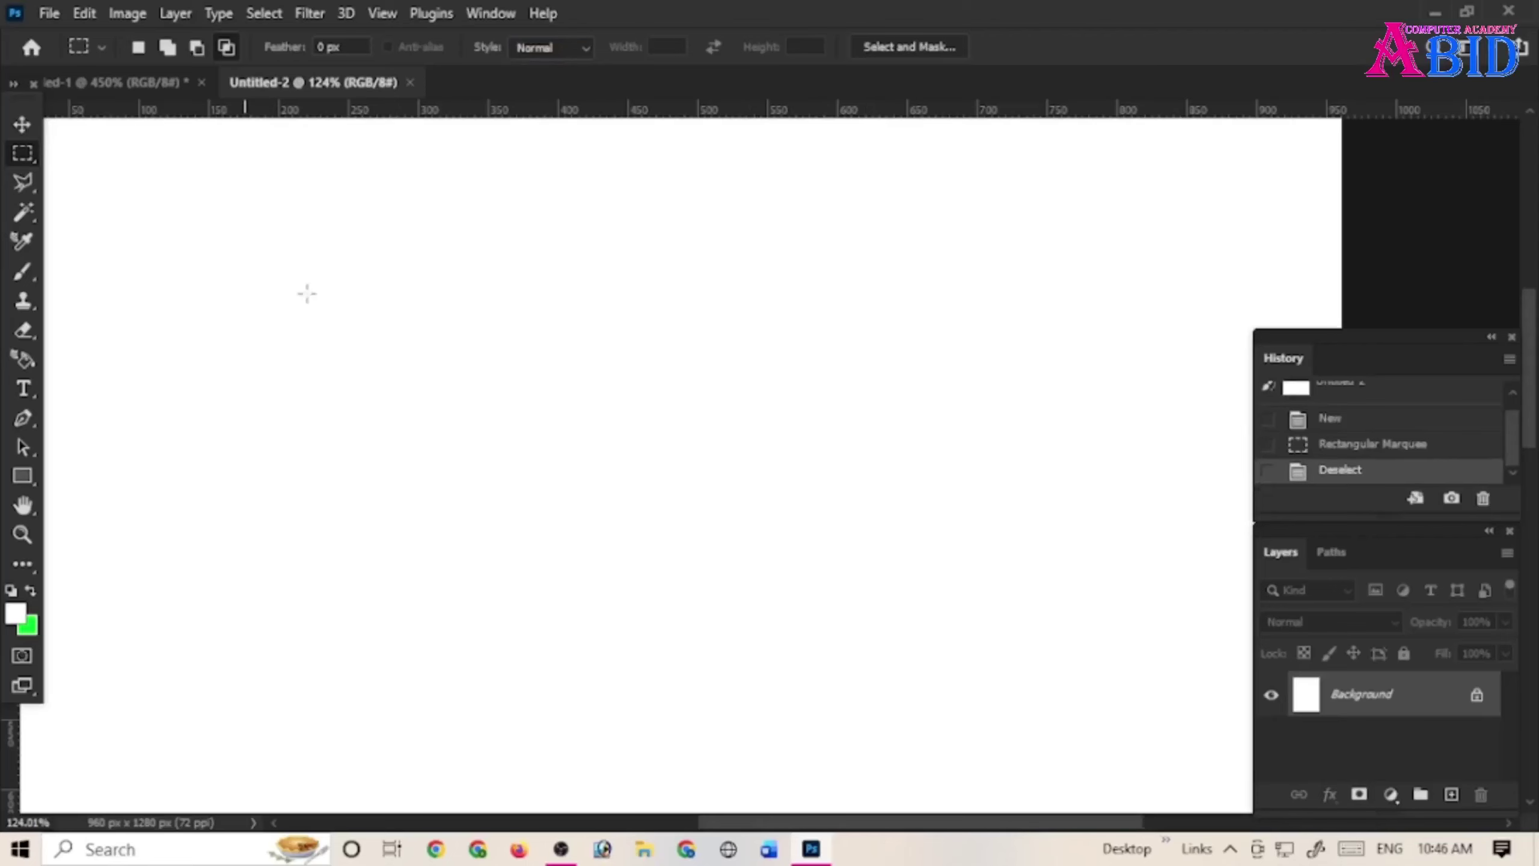
left_click_drag(245, 233, 832, 595)
left_click(652, 197)
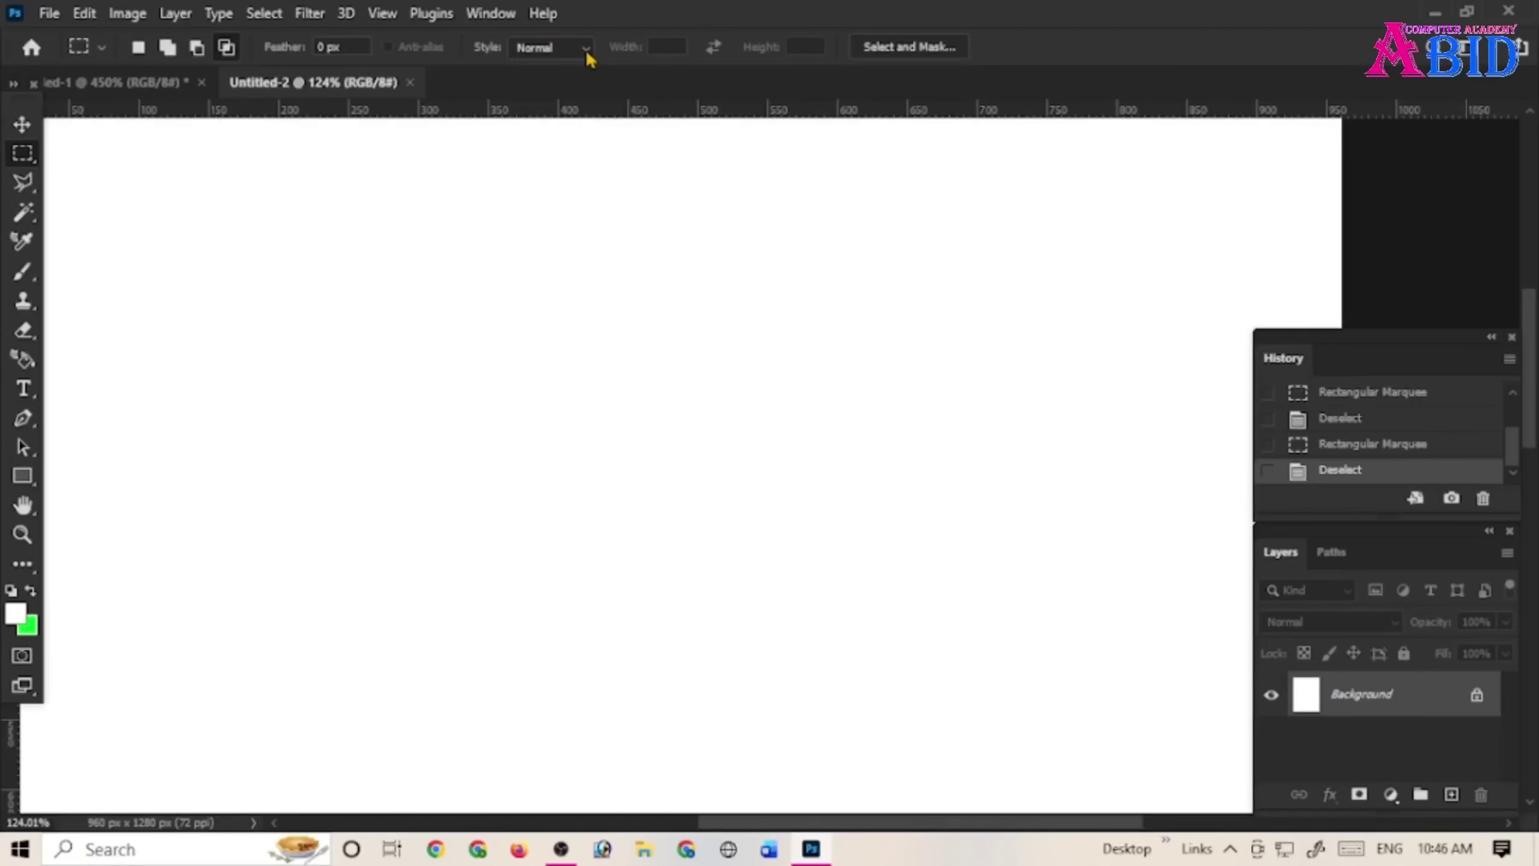
Set the marquee style to Fixed Ratio and draw several 1:1 square selections on the canvas, clearing each one
left_click(587, 49)
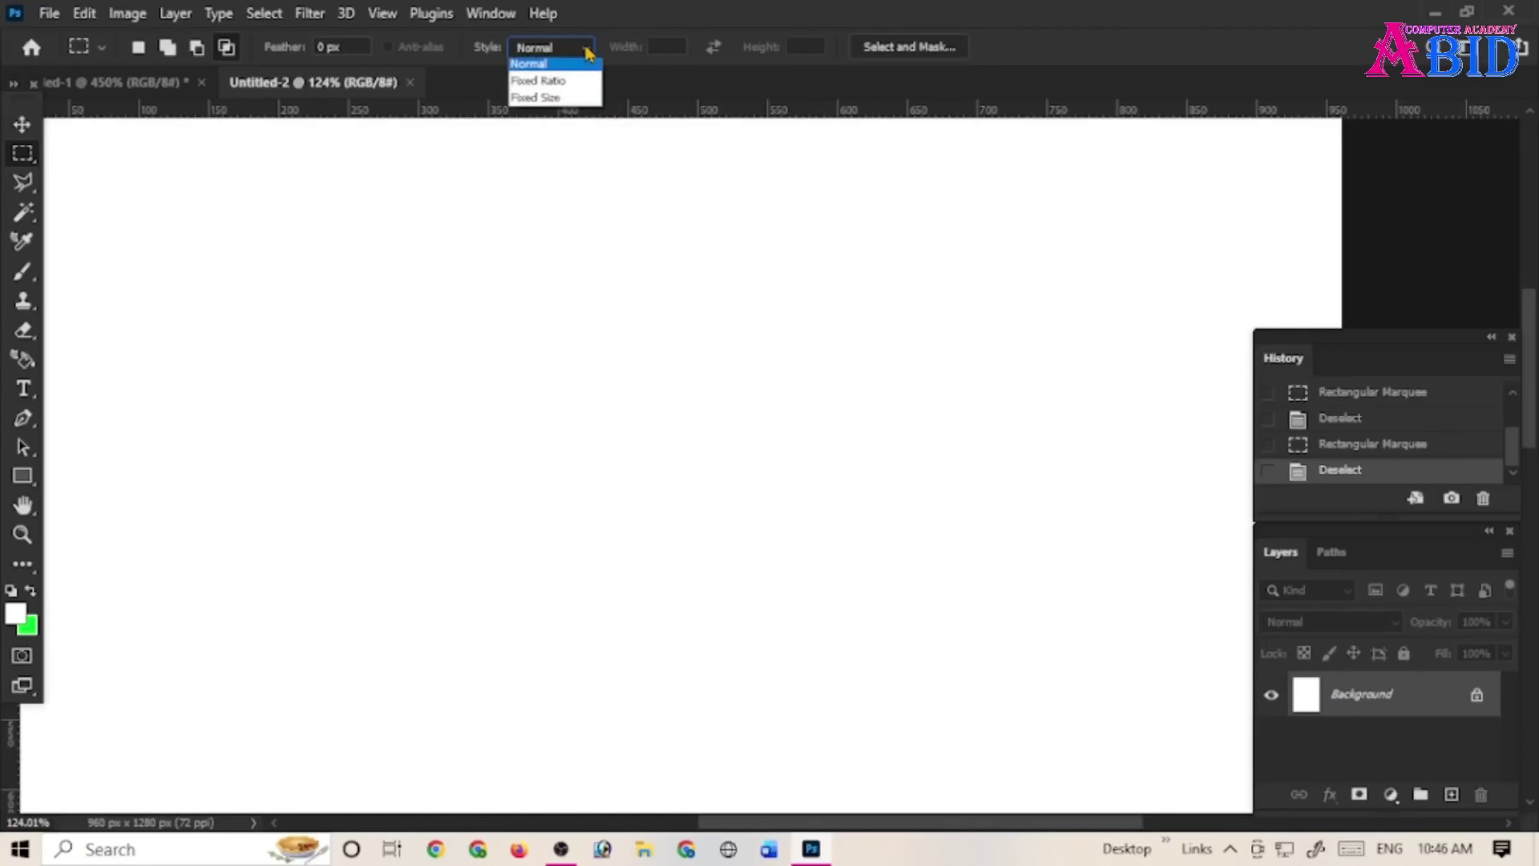
left_click(569, 84)
left_click_drag(244, 262, 605, 485)
left_click(539, 286)
left_click_drag(266, 243, 708, 549)
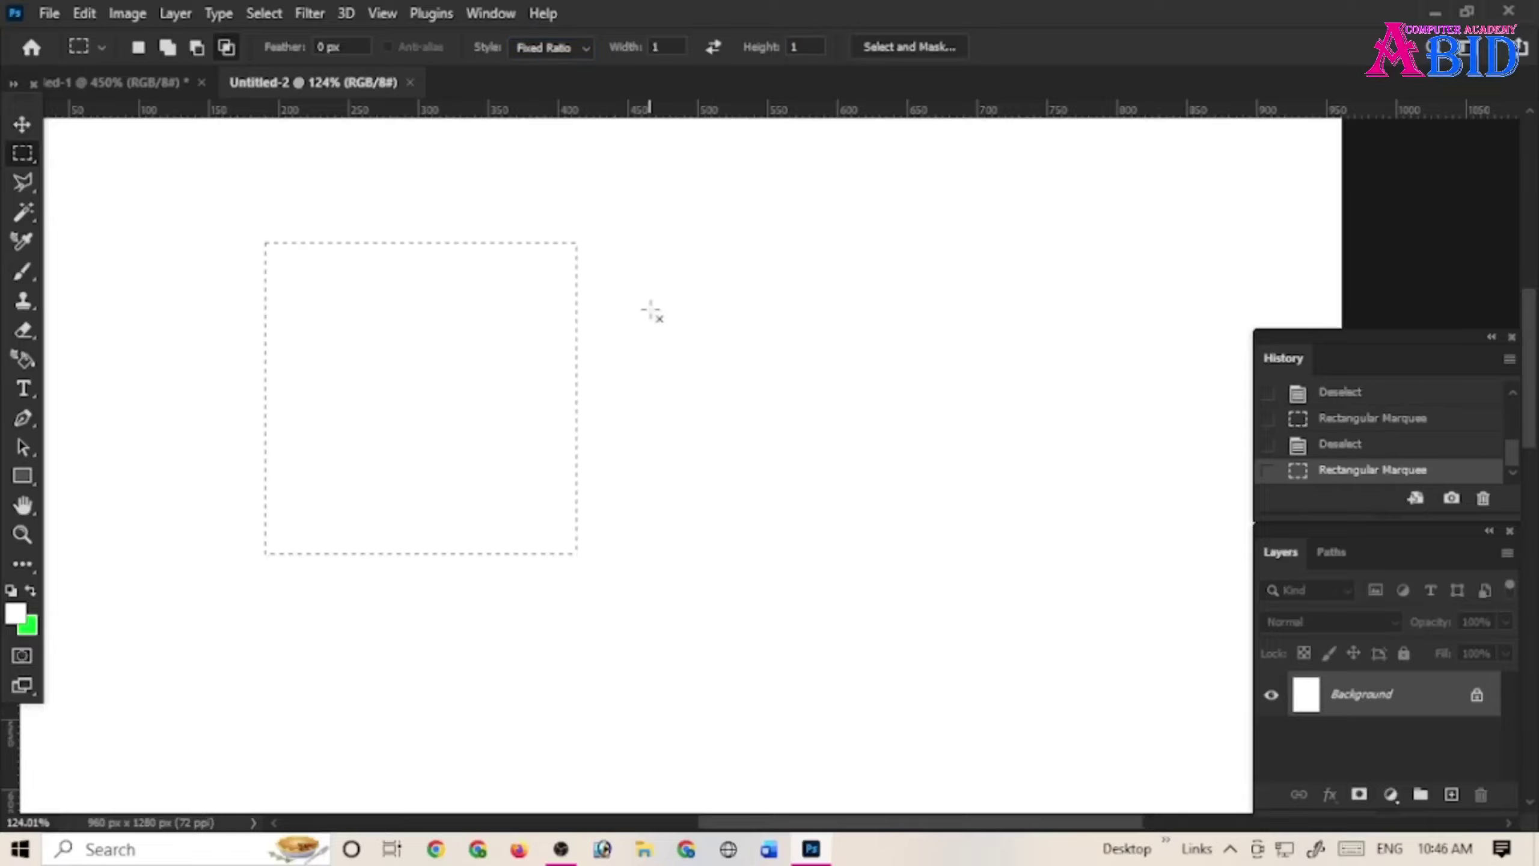
left_click(652, 264)
left_click_drag(758, 215, 1109, 492)
left_click(652, 265)
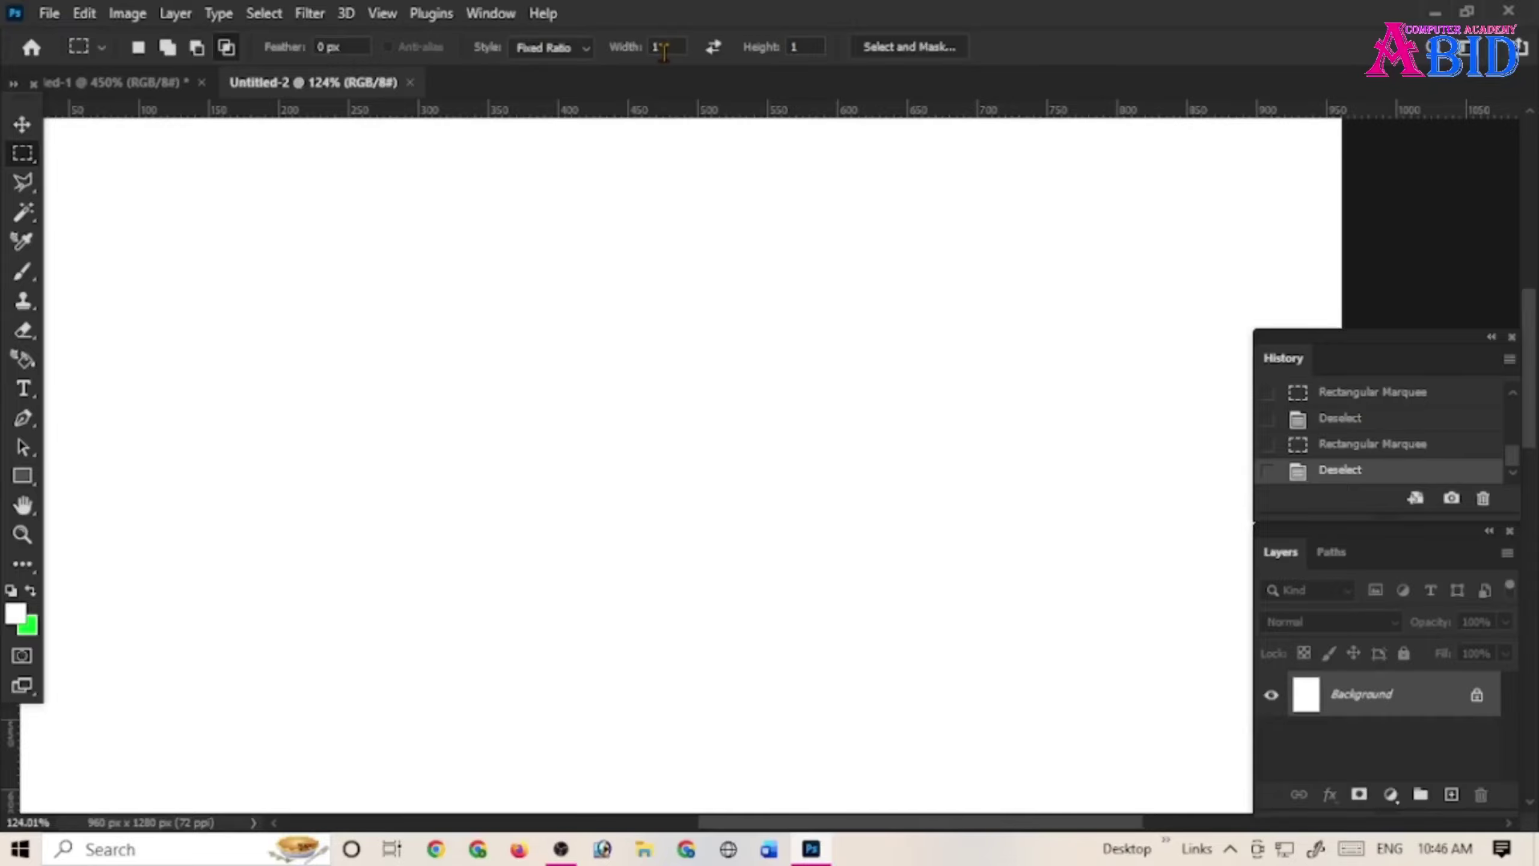
Switch the marquee style to Fixed Size and back to Fixed Ratio
left_click(793, 47)
left_click(583, 50)
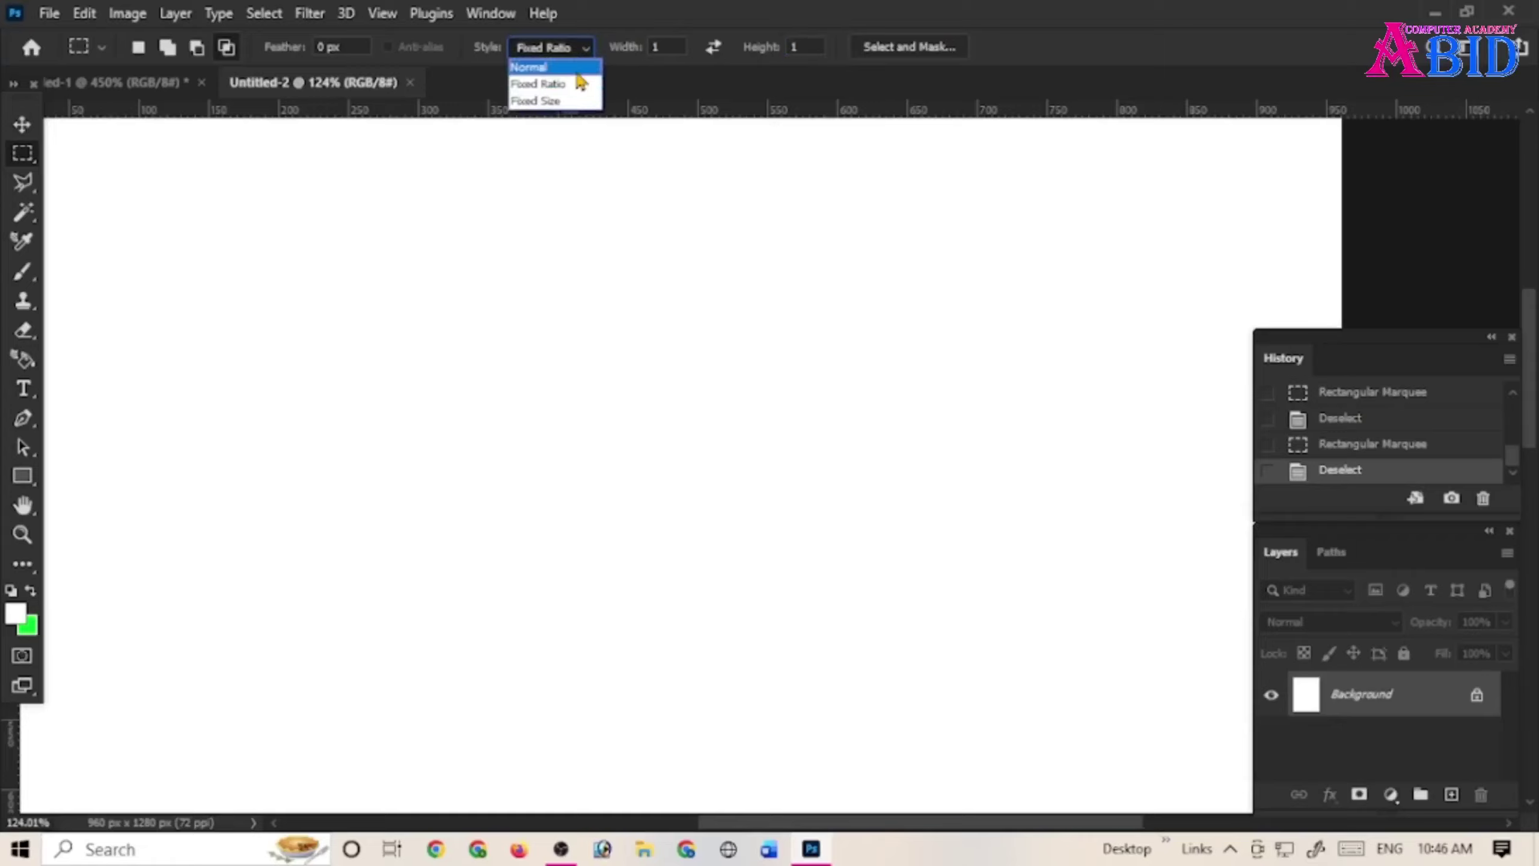
left_click(548, 99)
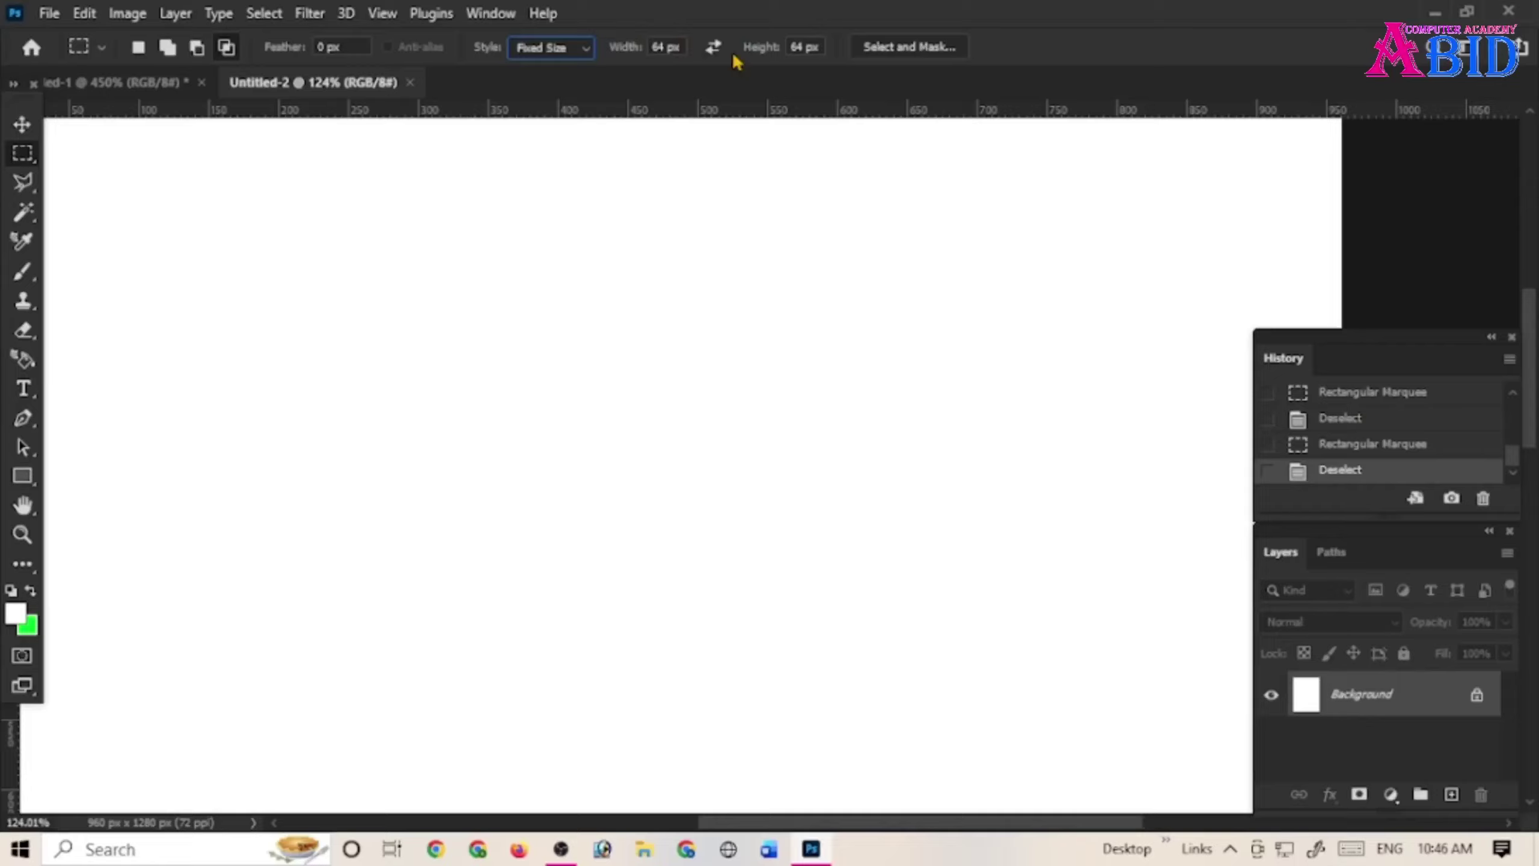
left_click(585, 59)
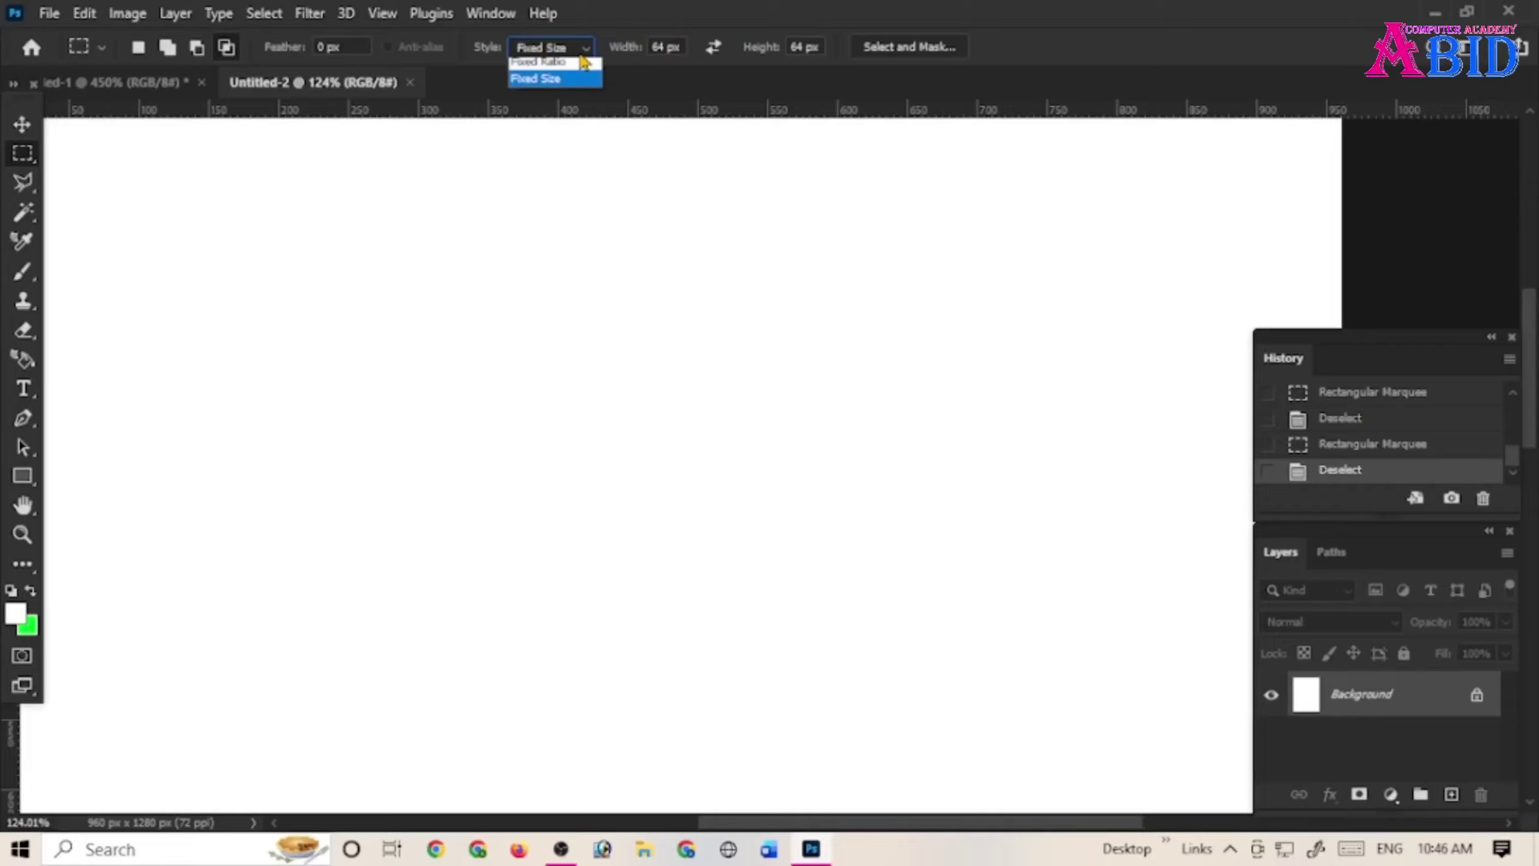
left_click(560, 83)
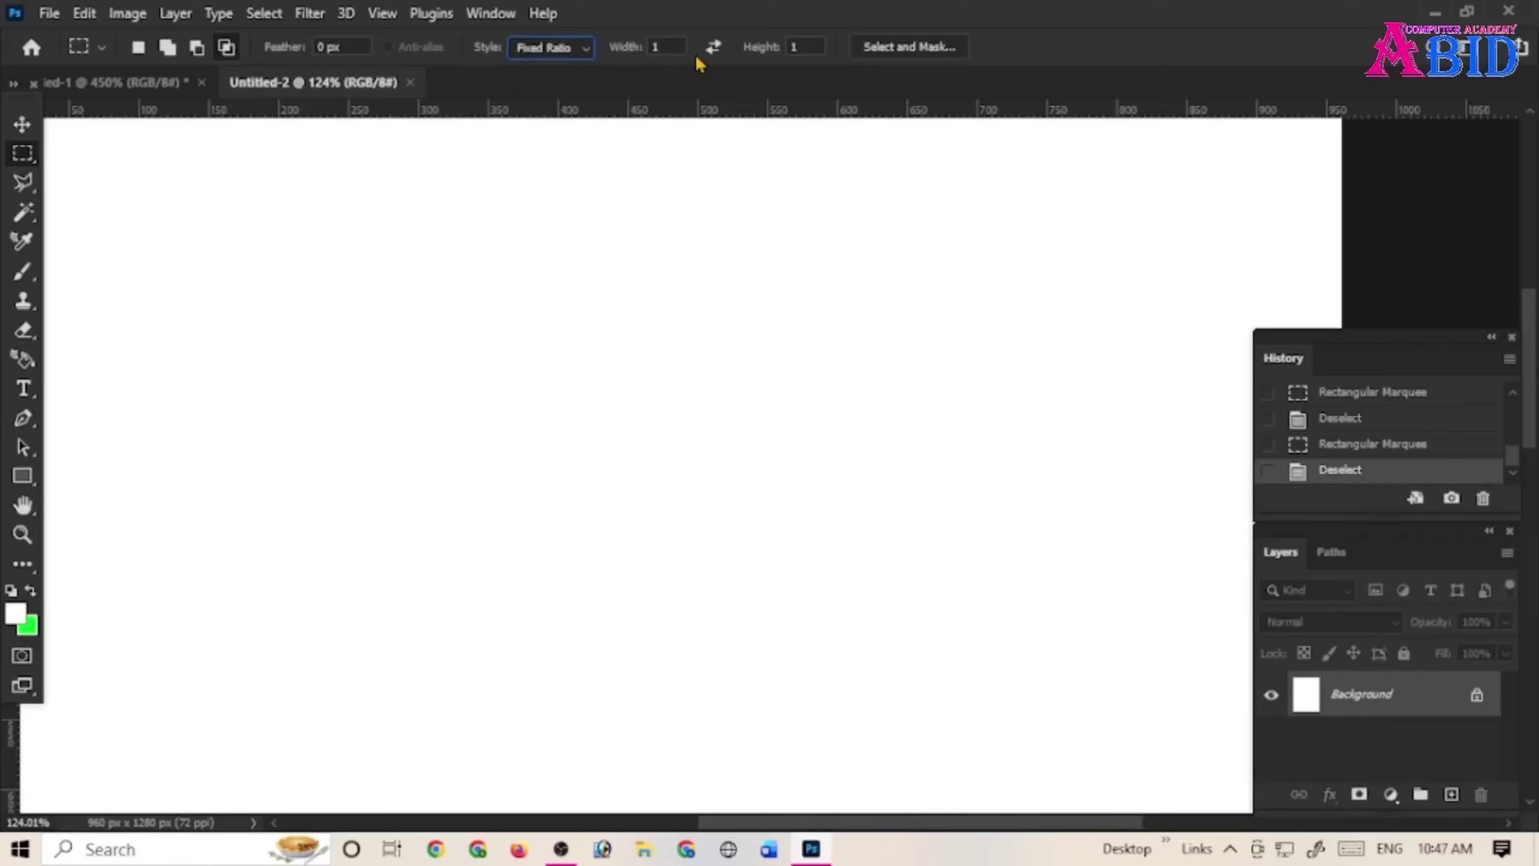
Set the fixed ratio's width to 2 and draw a 2:1 rectangular selection on the canvas
left_click(671, 46)
left_click_drag(299, 231, 872, 614)
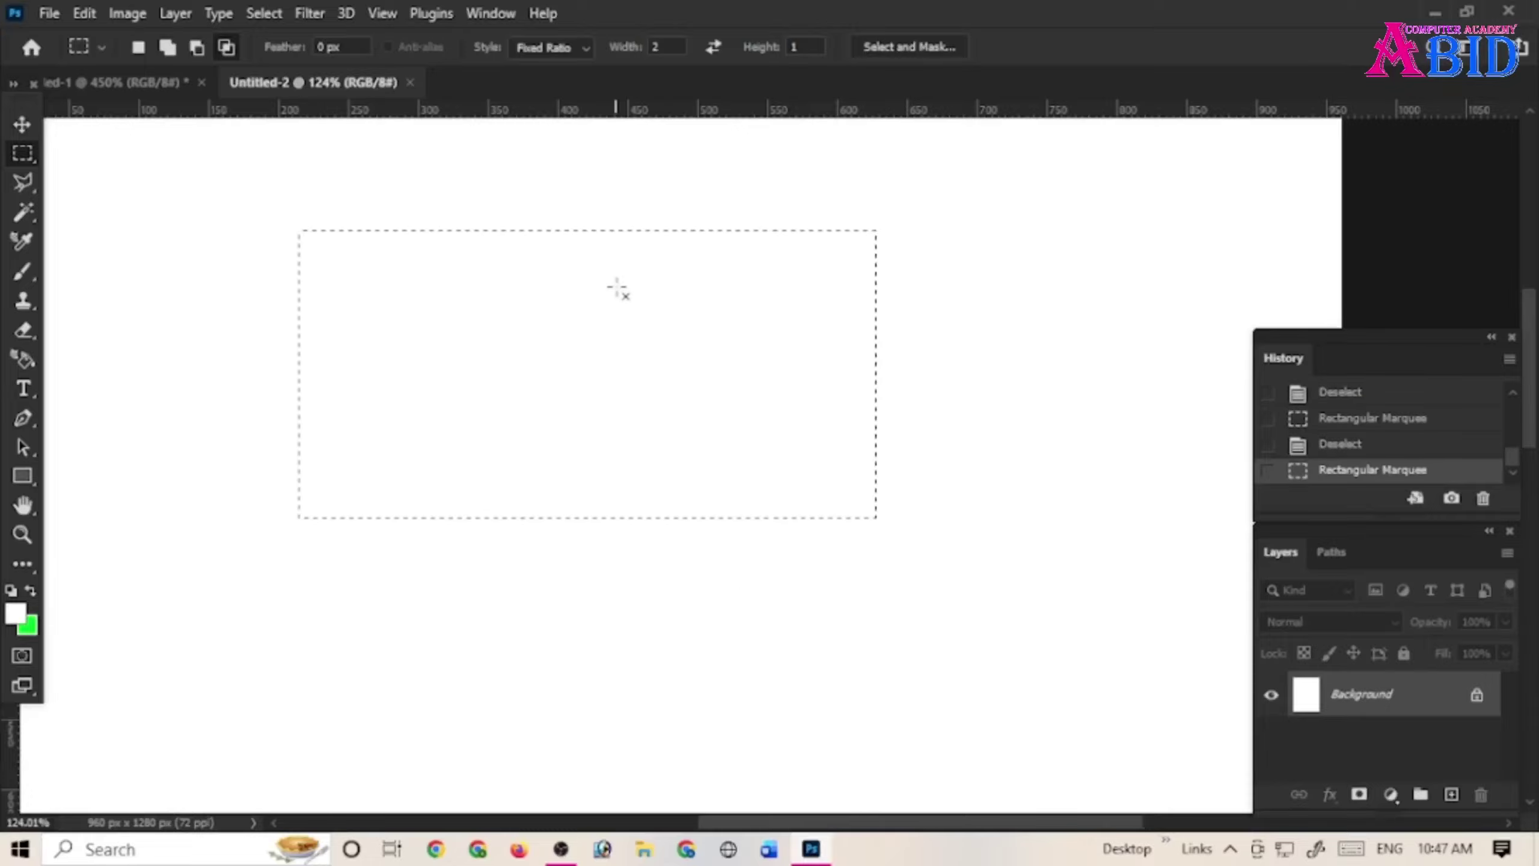
Switch the marquee style to Fixed Size and place two 64 × 64 px selections over the existing rectangle's upper edge
left_click(587, 50)
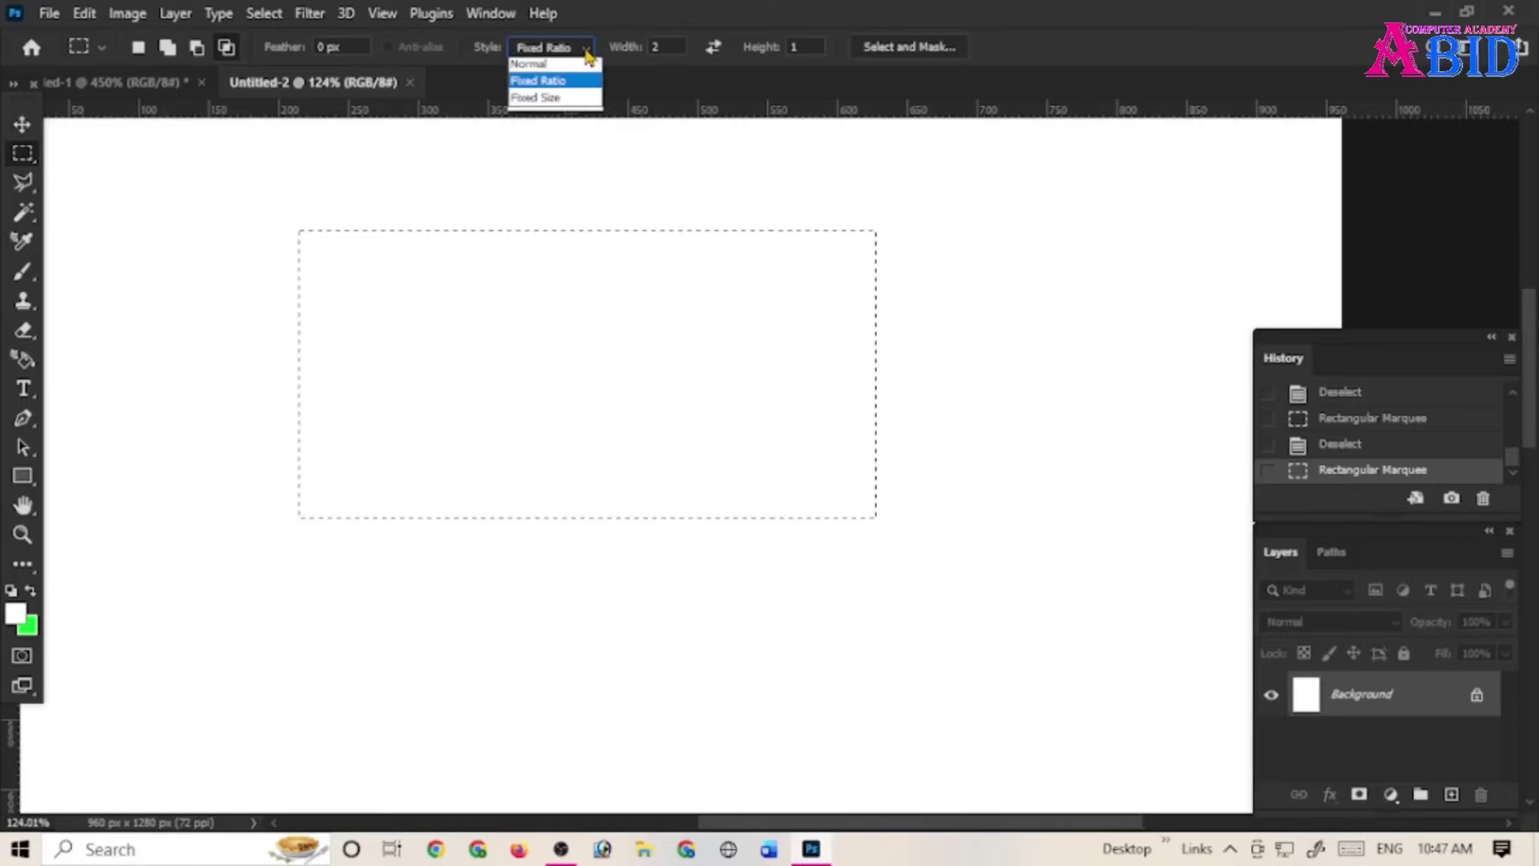
left_click(562, 102)
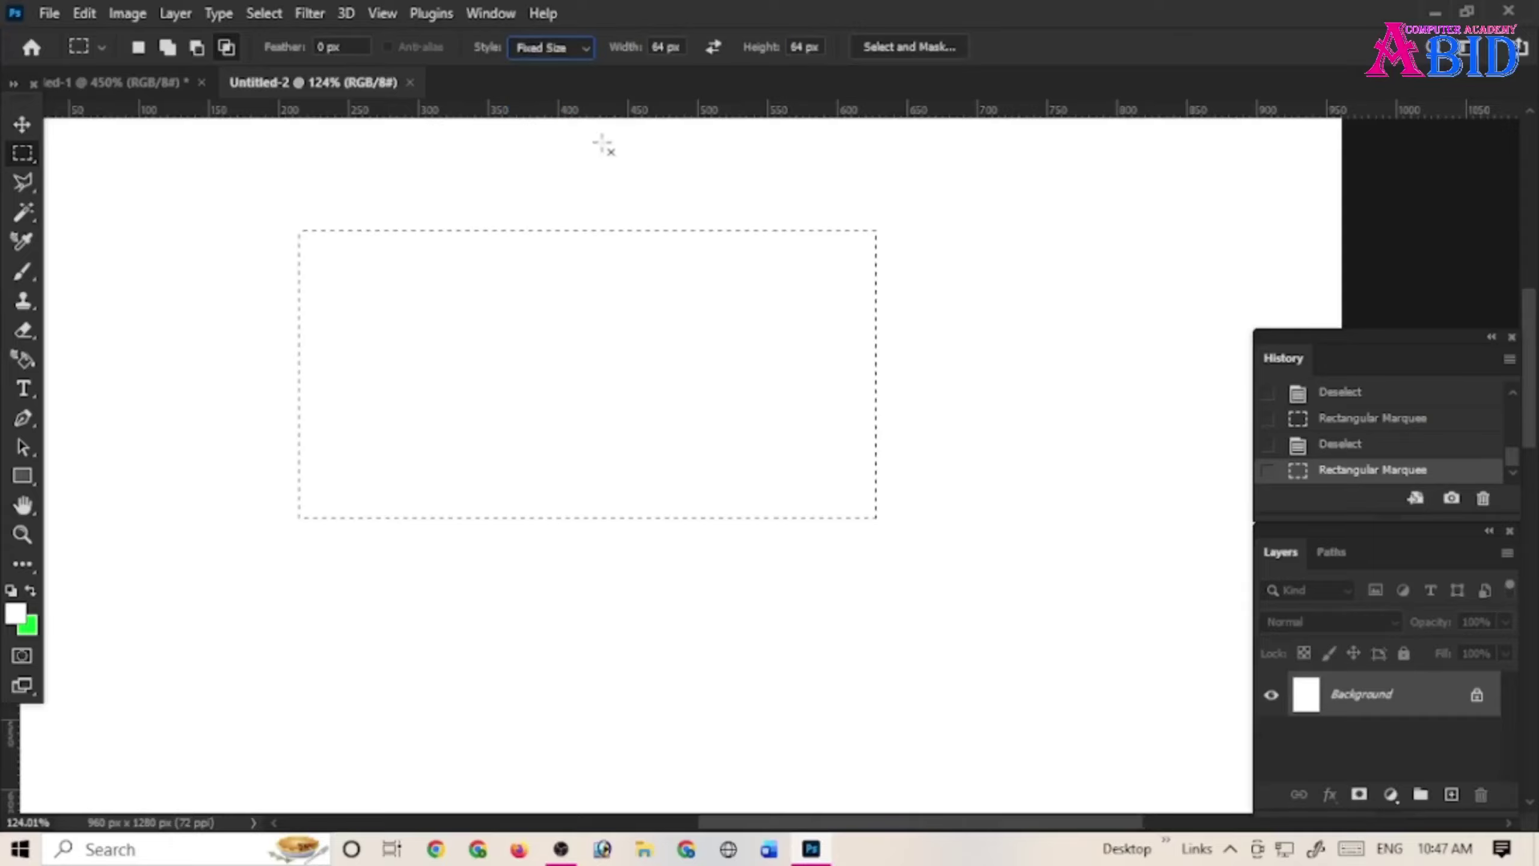
left_click(601, 172)
left_click(569, 181)
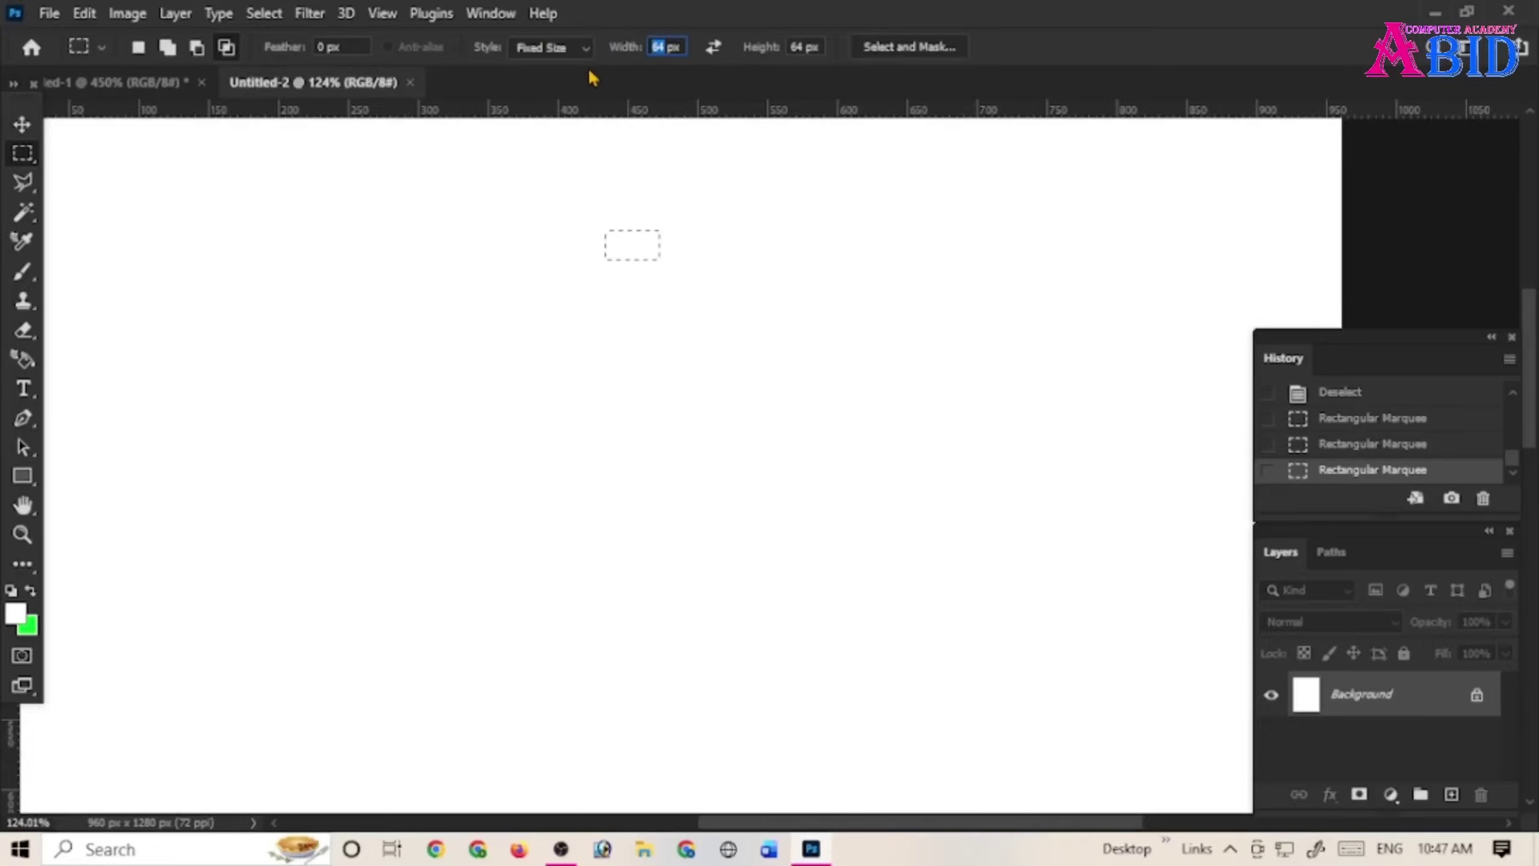
Set the fixed size to 100 px wide and 50 px high and place a selection of that size on the canvas
type("100")
left_click(804, 48)
type("50")
left_click(300, 345)
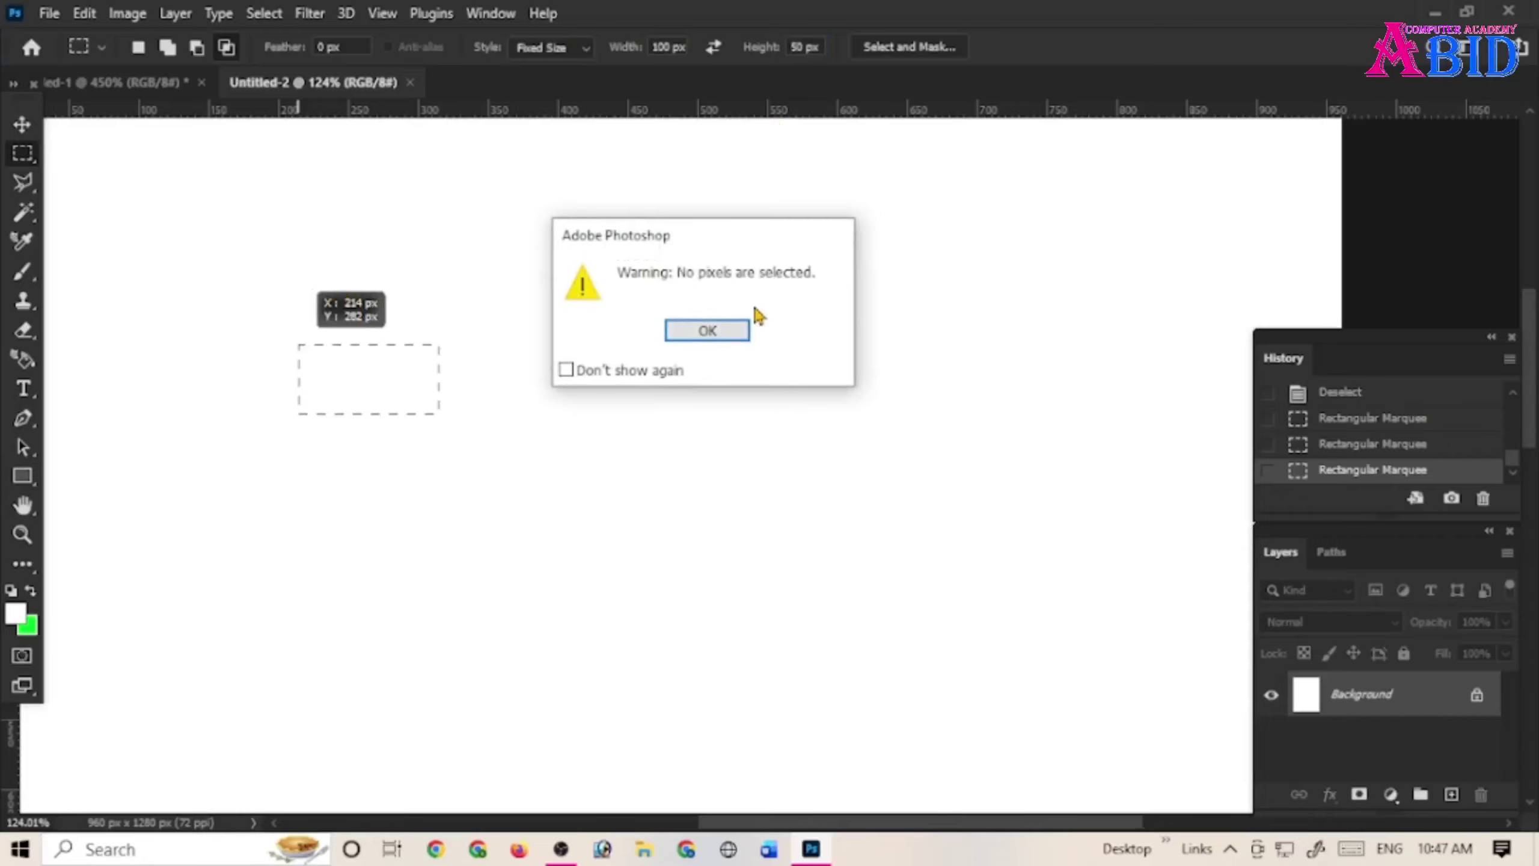
left_click(737, 330)
left_click(332, 283)
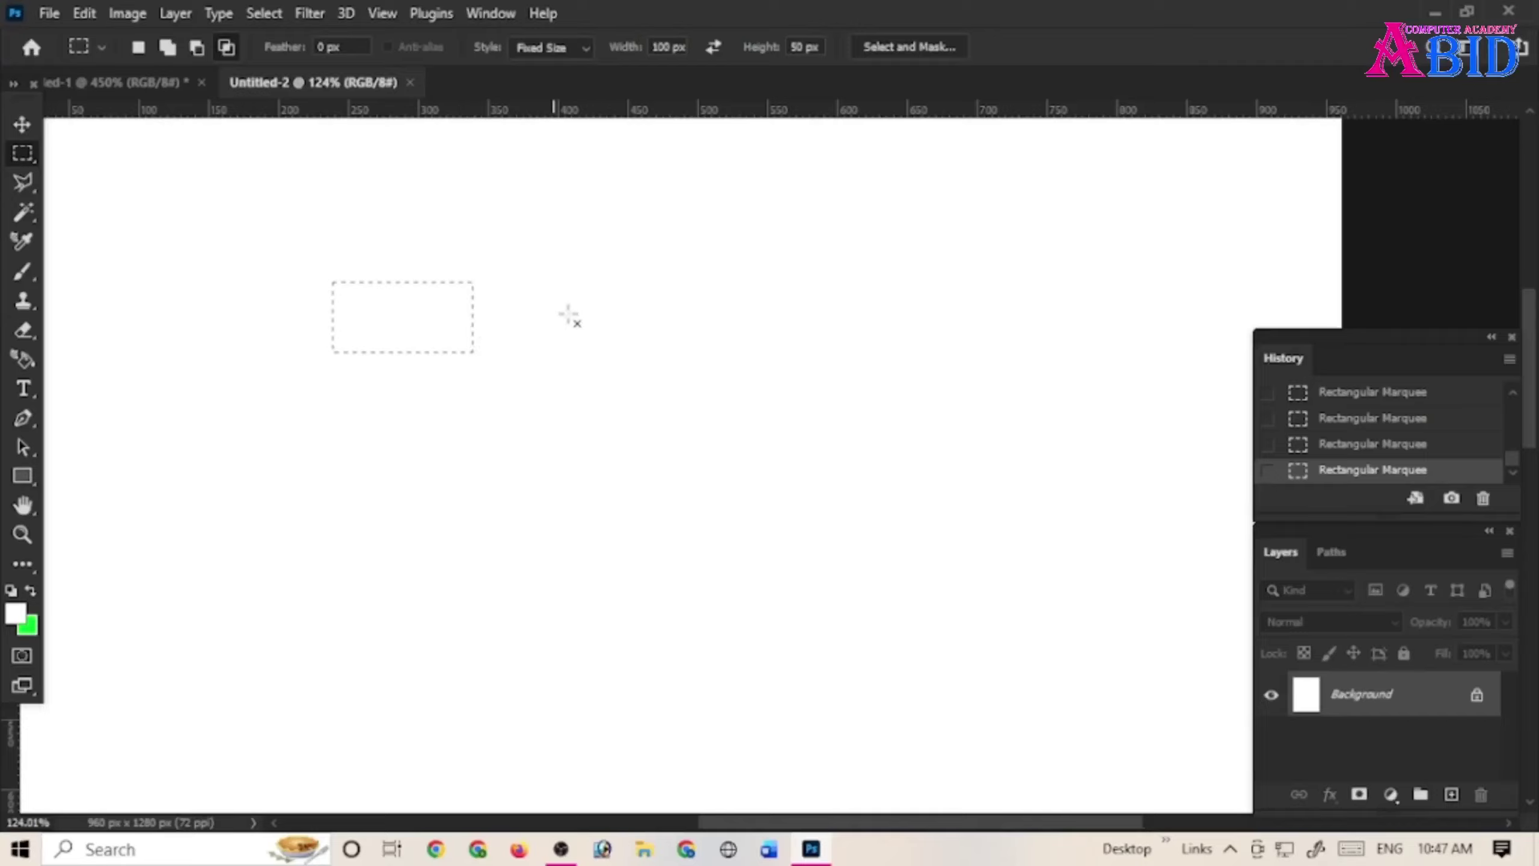
Clear the selection and place further 100 × 50 px selections at other spots on the canvas
left_click(691, 333)
left_click(497, 292)
left_click(502, 346)
left_click(444, 441)
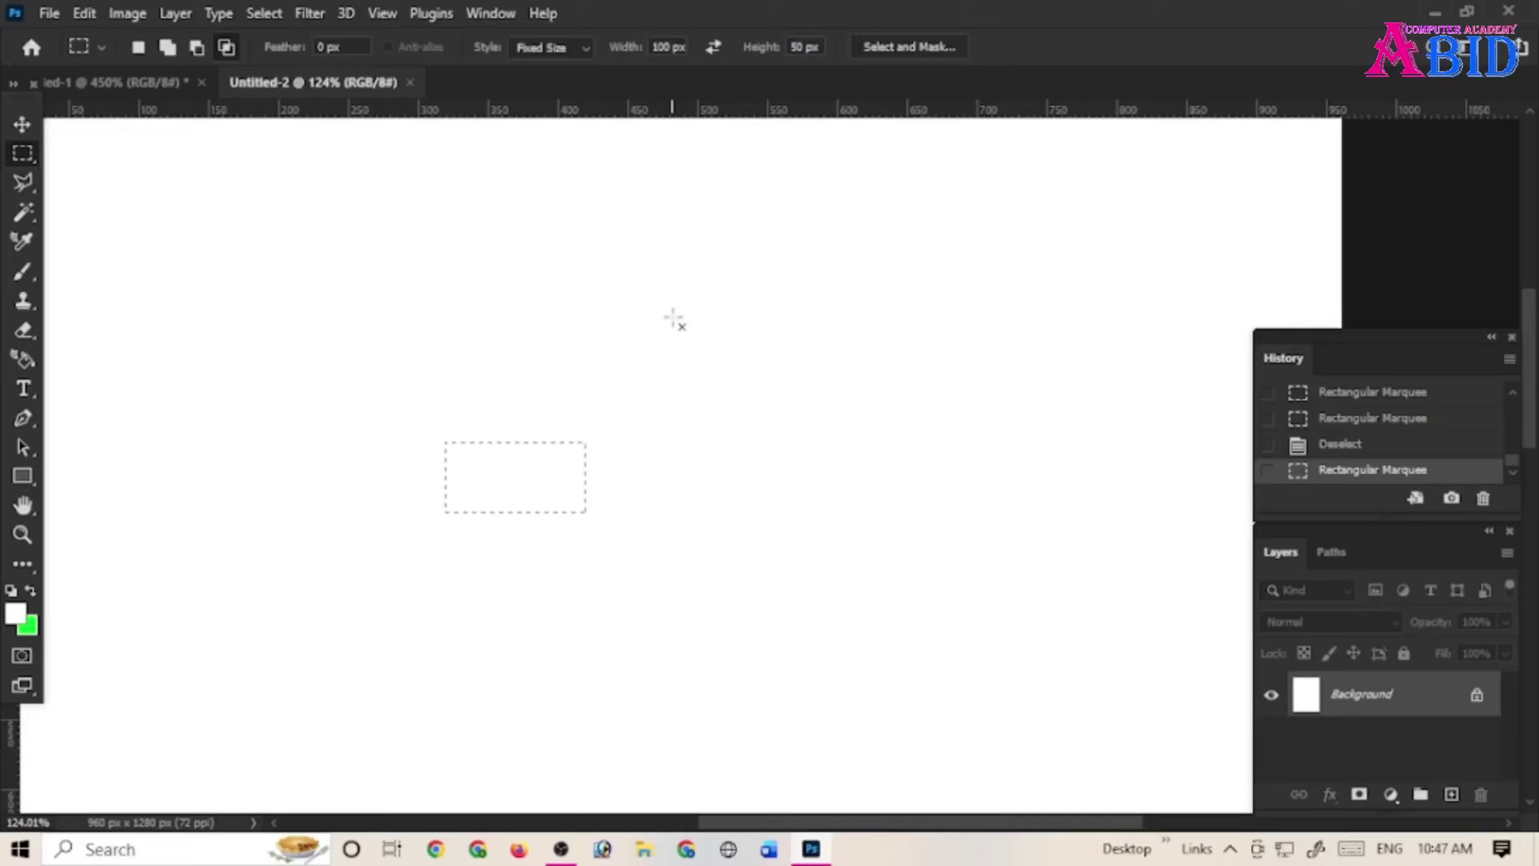
Return the marquee style to Fixed Ratio, clear the selection and draw a large 2:1 rectangular selection
left_click(586, 48)
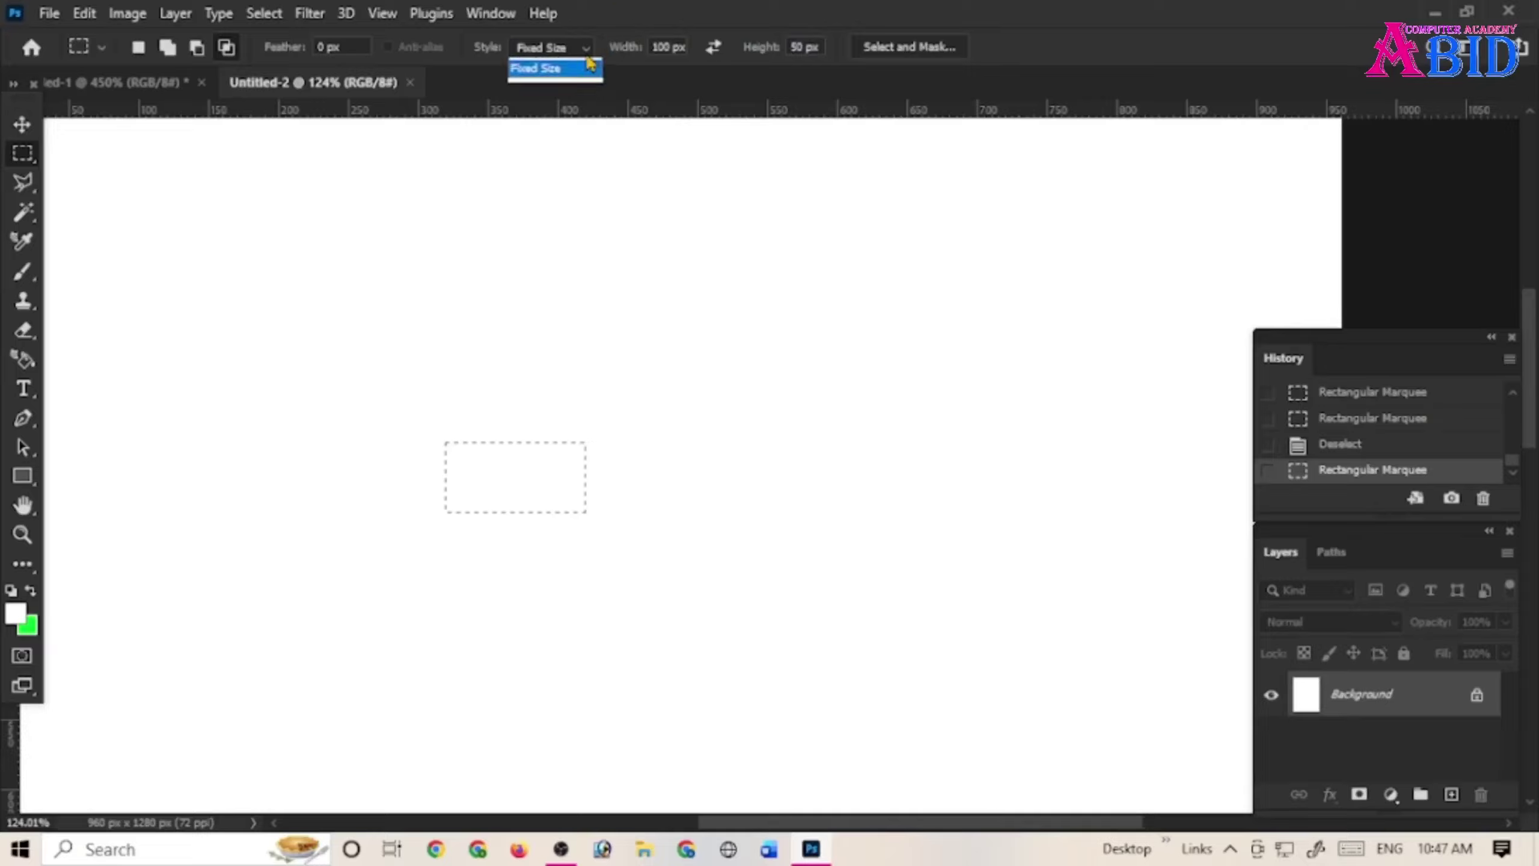
left_click(552, 85)
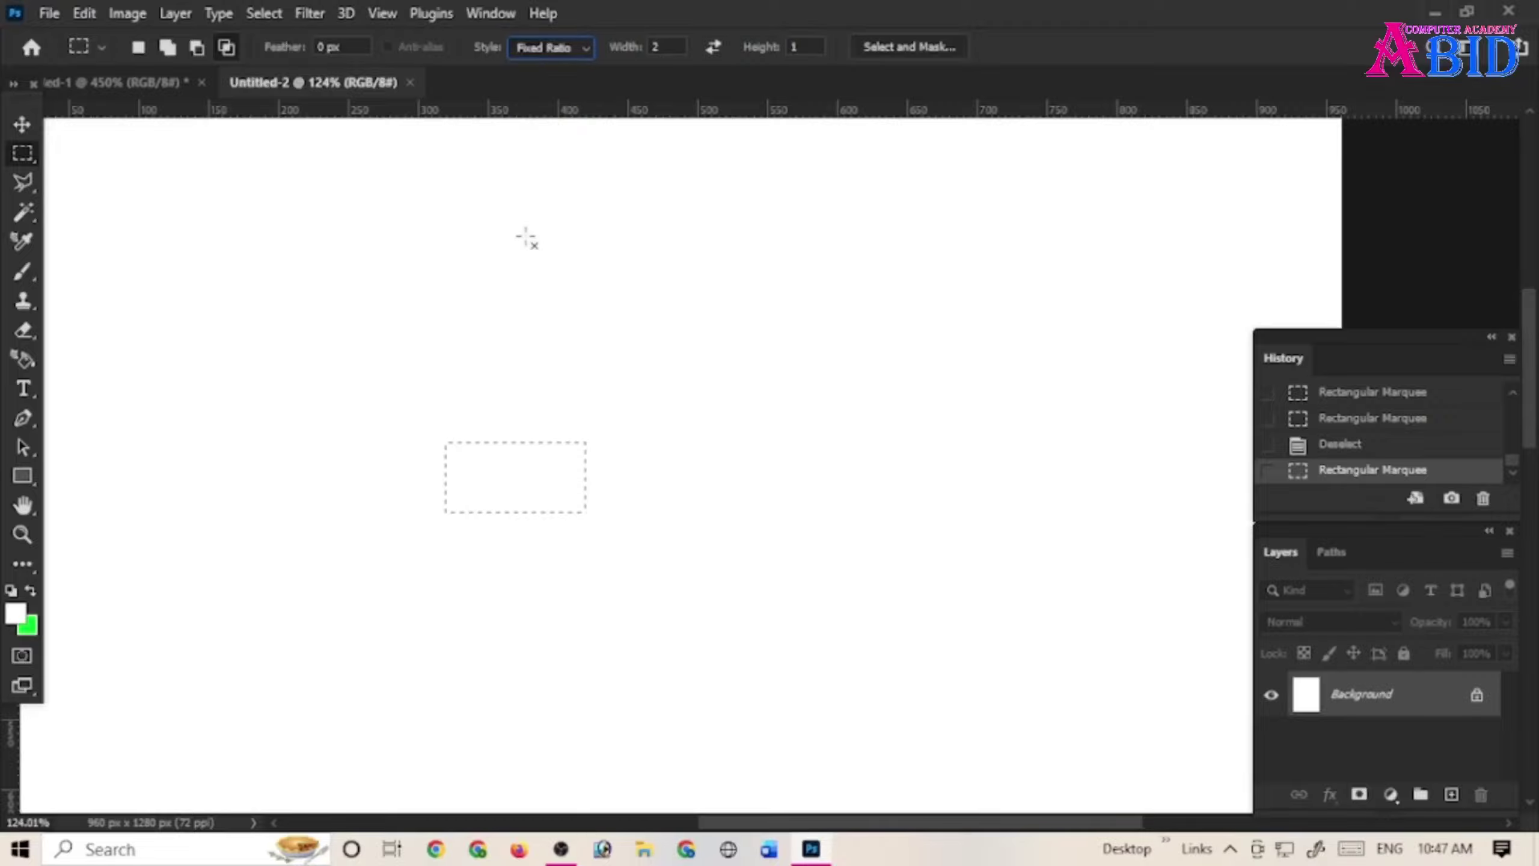
left_click(447, 311)
left_click_drag(243, 271, 1145, 566)
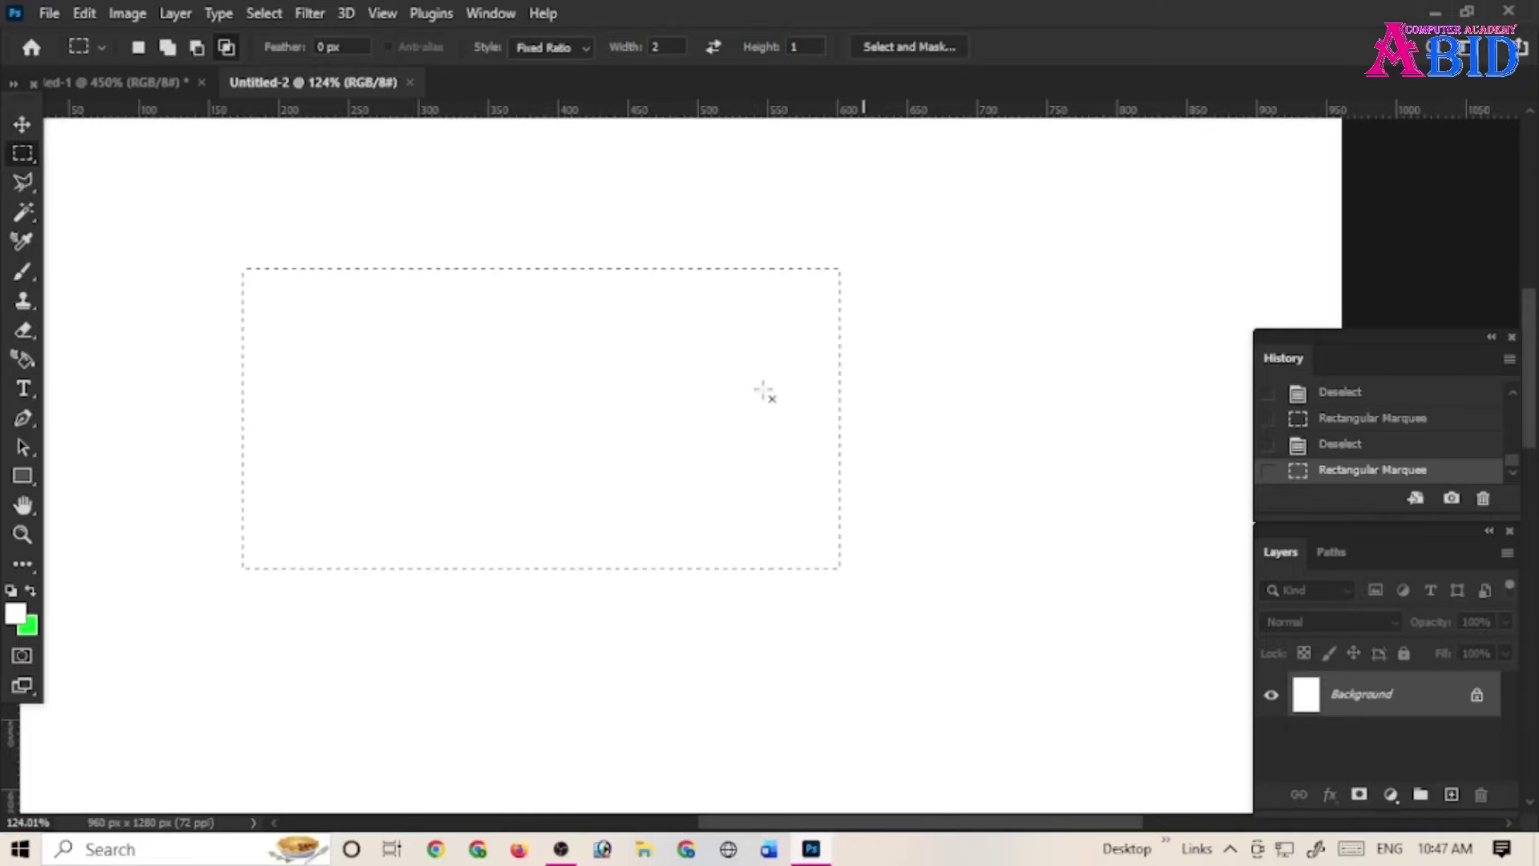
Switch the marquee style back to Fixed Size and replace the large selection with a 100 × 50 px one
left_click(585, 54)
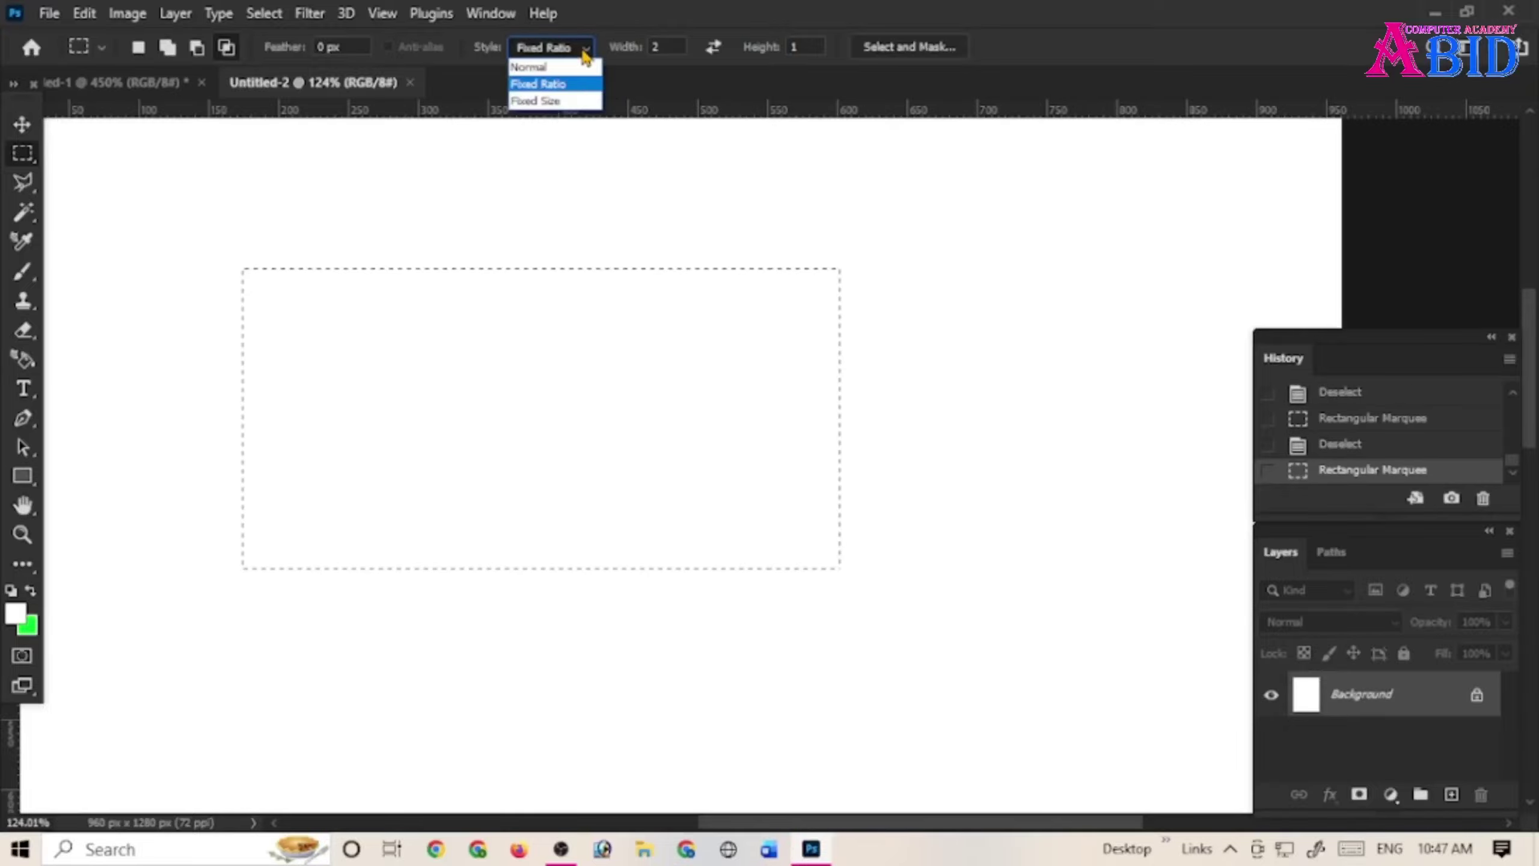
left_click(556, 100)
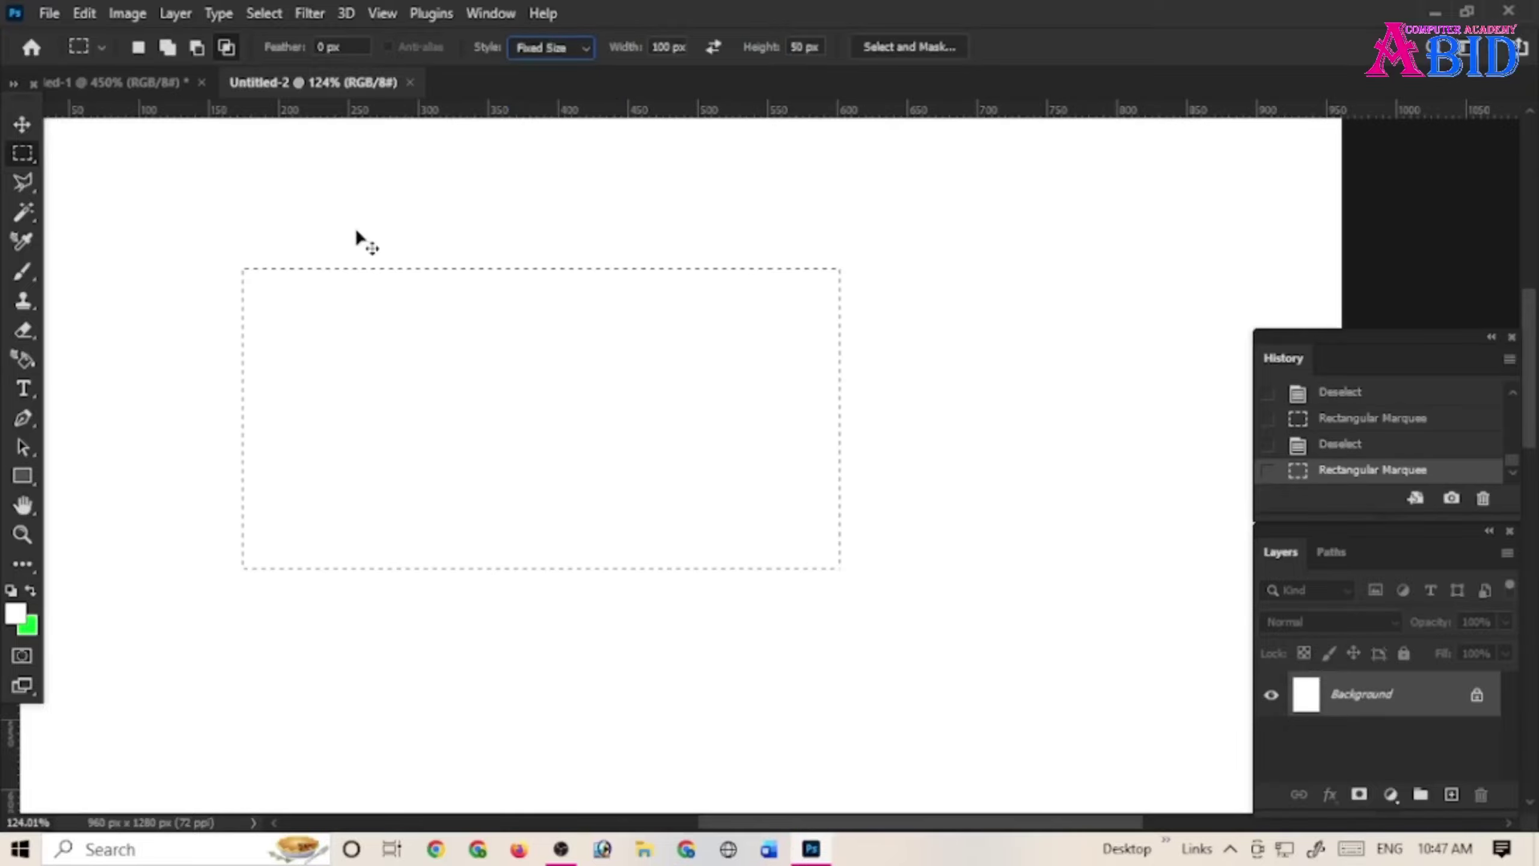
left_click(419, 283)
left_click(510, 293)
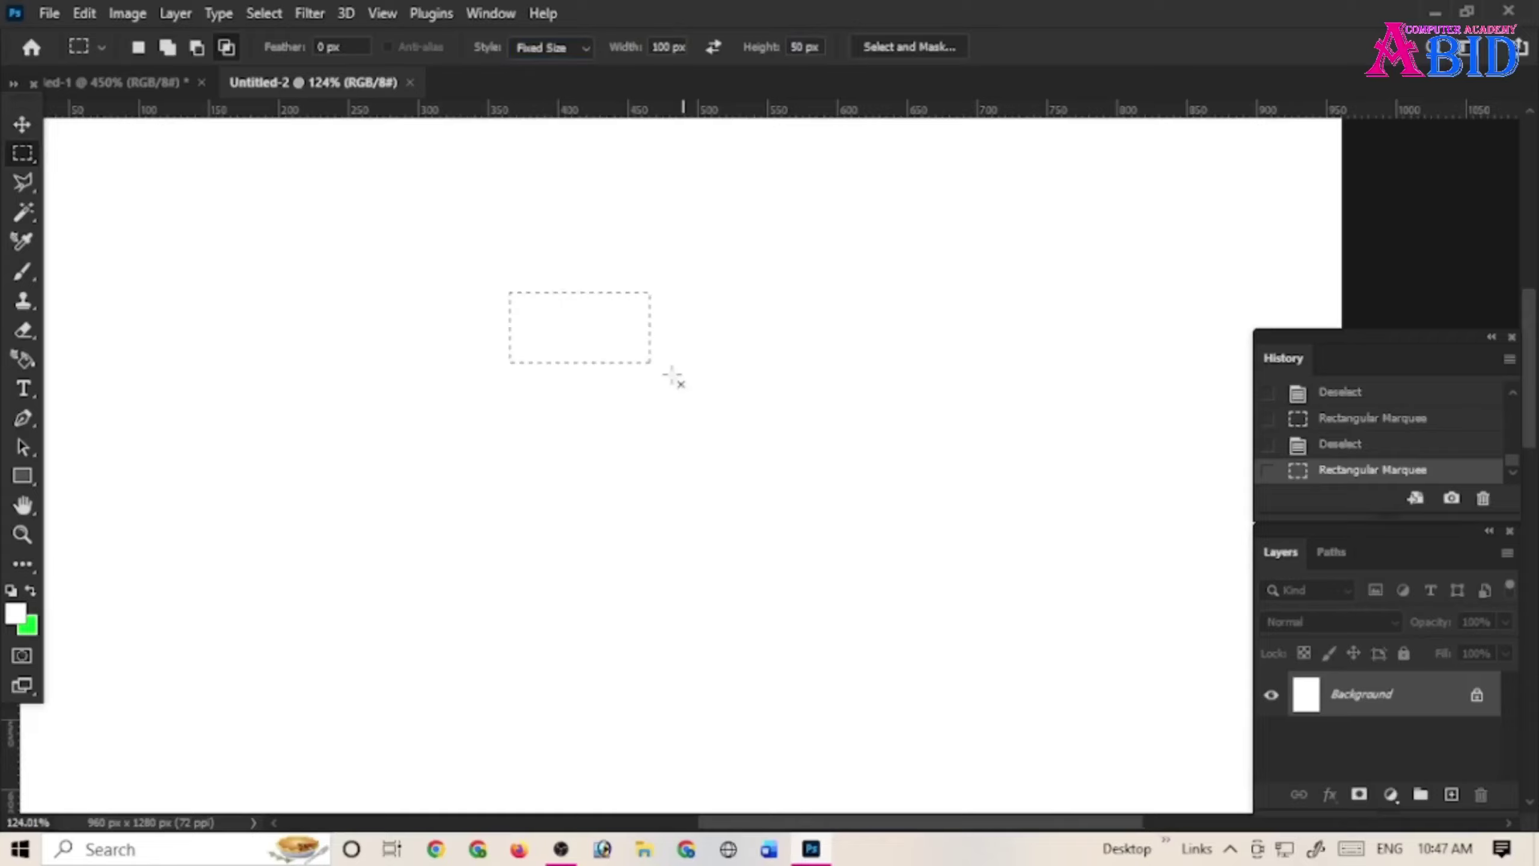